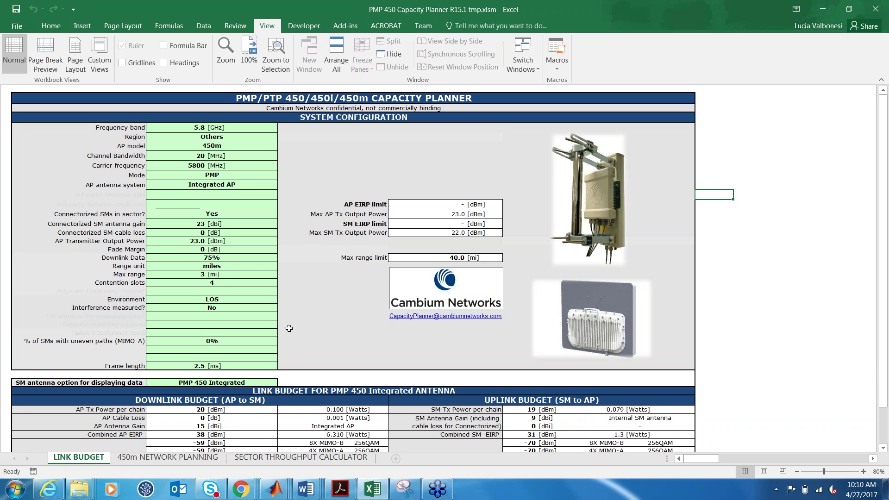
Step: Review the available options for the frequency band and the region in the system configuration
left_click(173, 131)
left_click(211, 129)
left_click(212, 132)
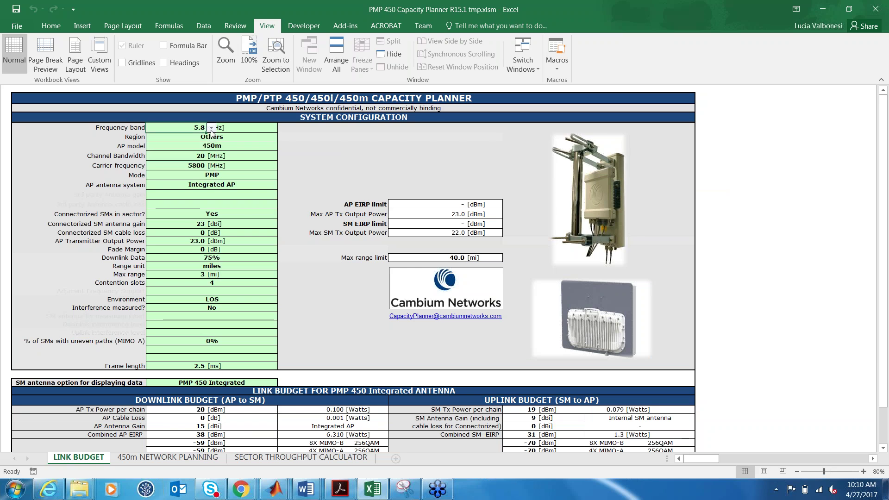
left_click(242, 138)
left_click(281, 138)
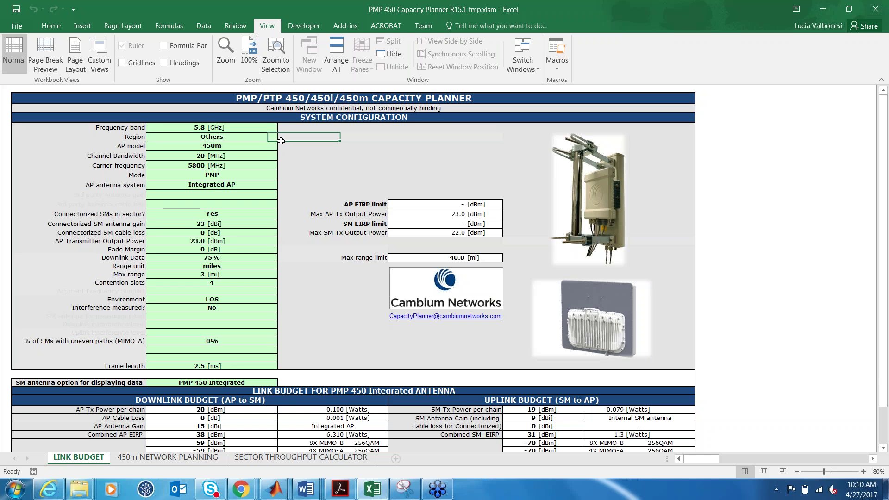
left_click(270, 138)
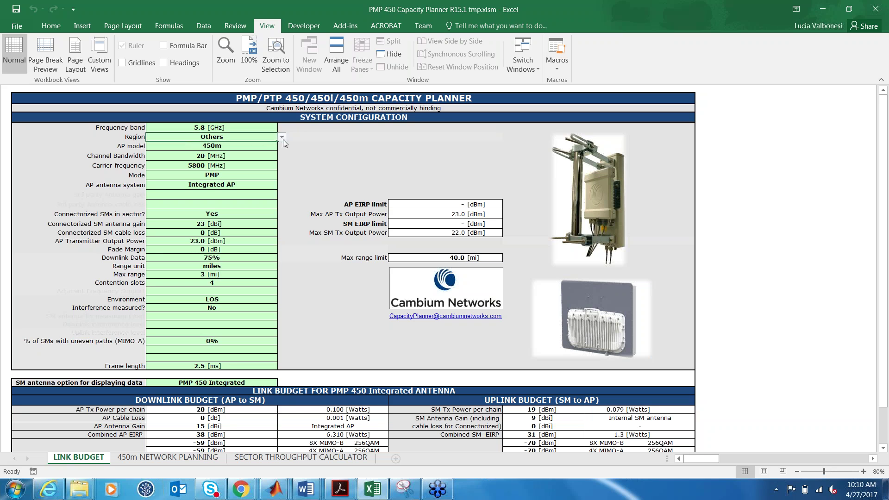
left_click(282, 138)
left_click(282, 140)
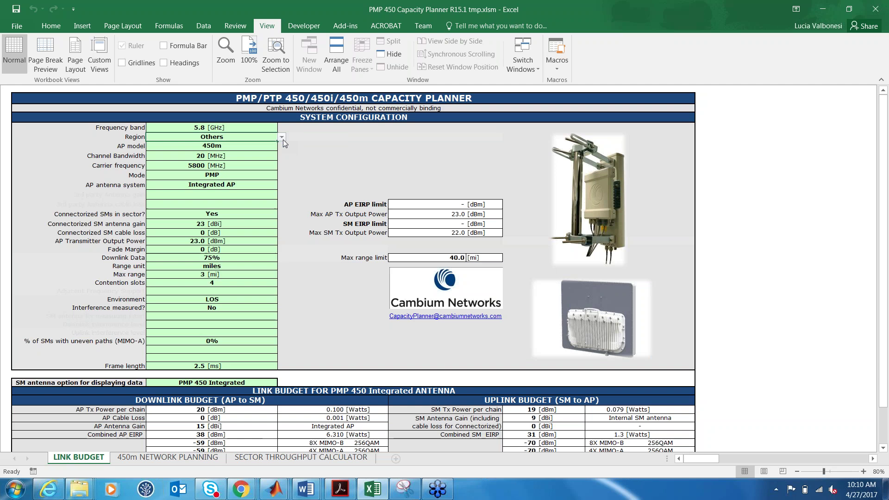
Step: Set the AP model to 450i and the AP transmitter output power to 27 dBm
left_click(273, 146)
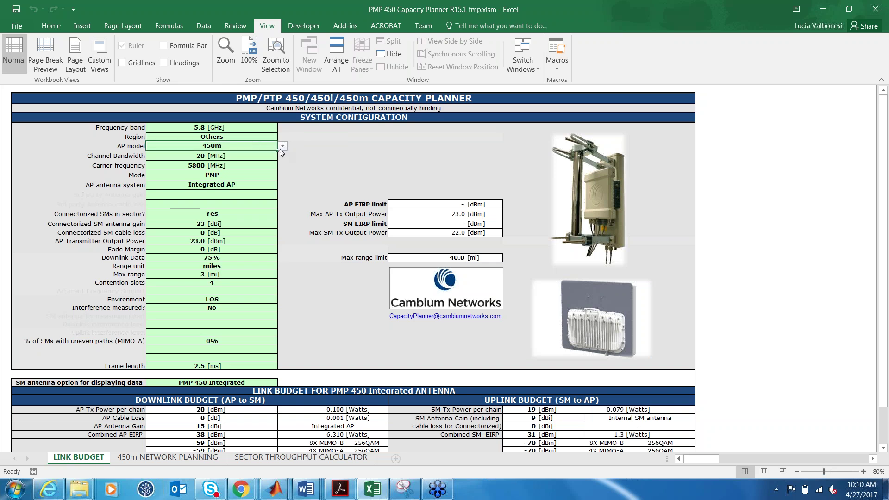
left_click(281, 147)
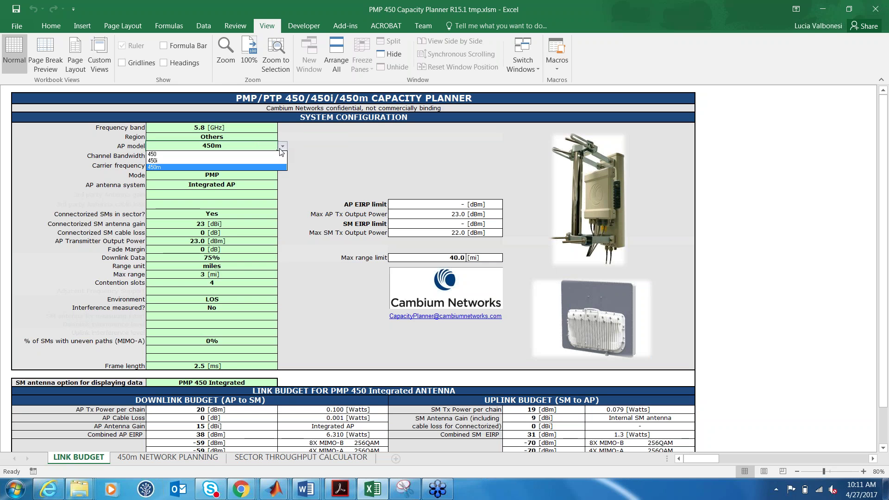
left_click(243, 161)
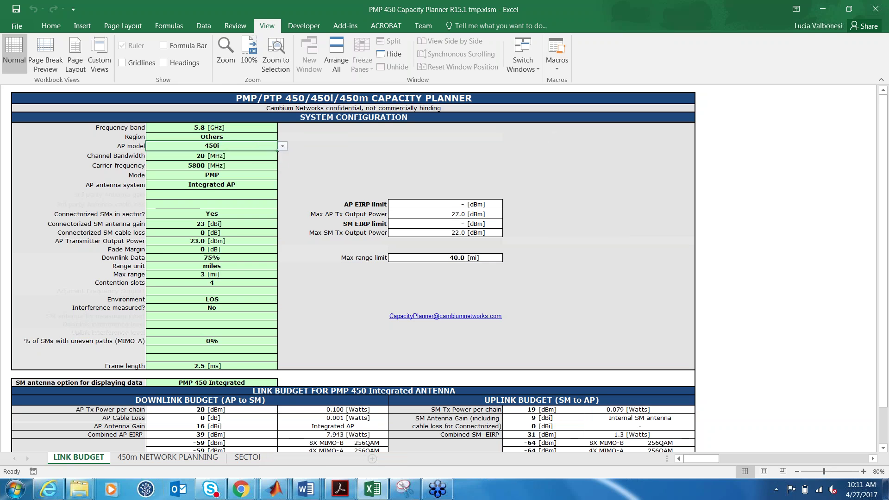
left_click(206, 242)
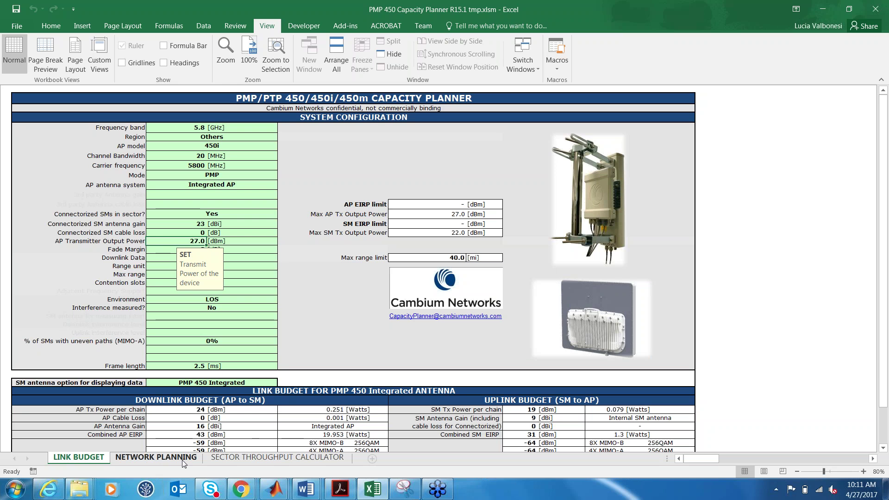
Step: Review the channel bandwidth options and the carrier frequency setting
left_click(191, 160)
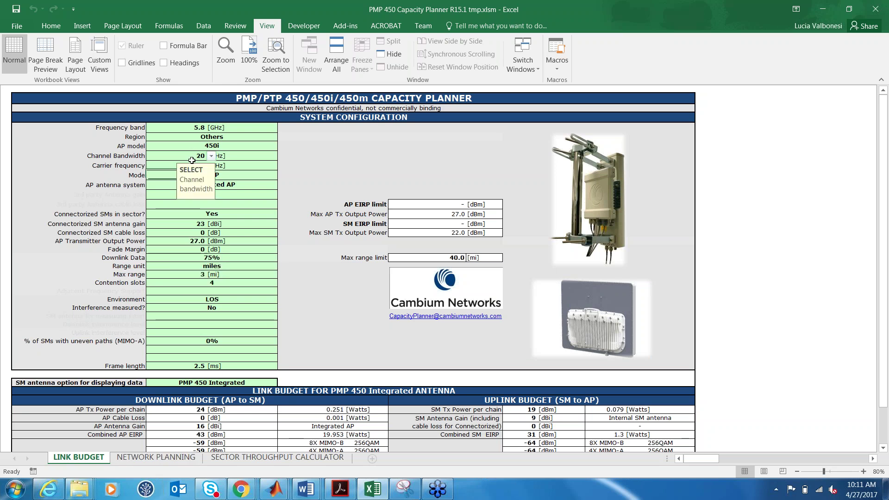
left_click(211, 157)
left_click(211, 156)
left_click(161, 165)
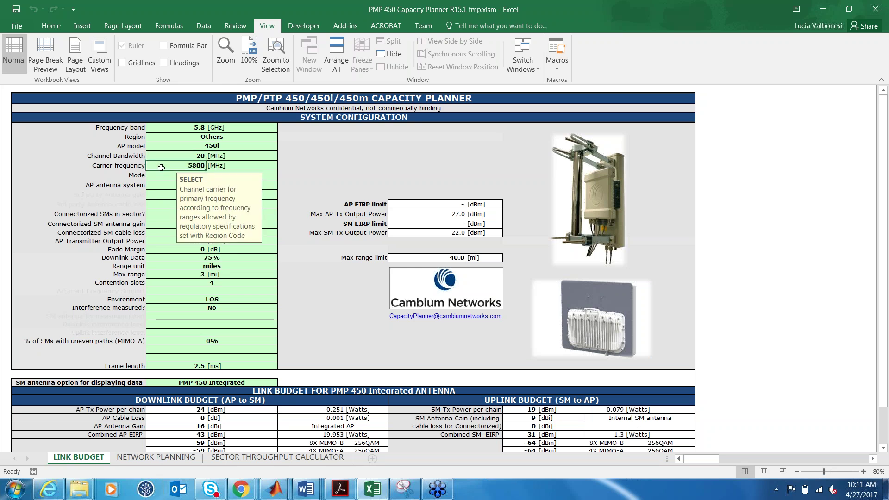
Step: Switch the mode to PTP and examine the BHS Tx output power and PTP MIMO mode settings
left_click(165, 176)
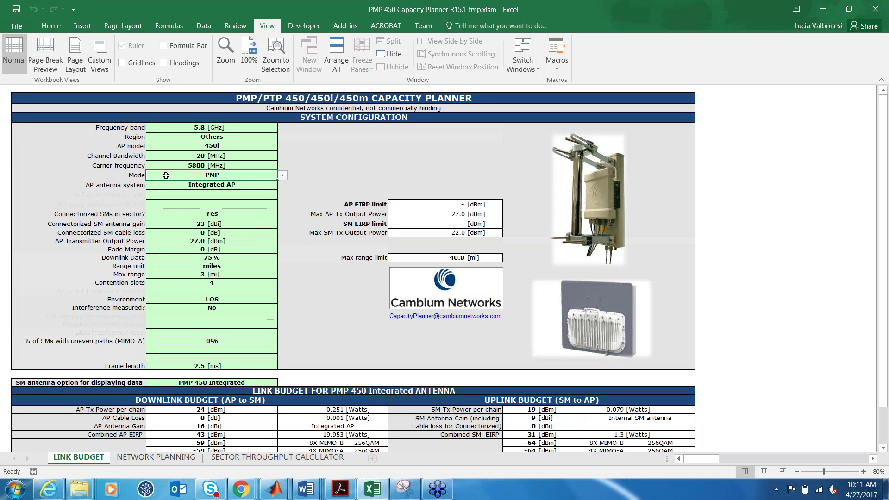
left_click(283, 177)
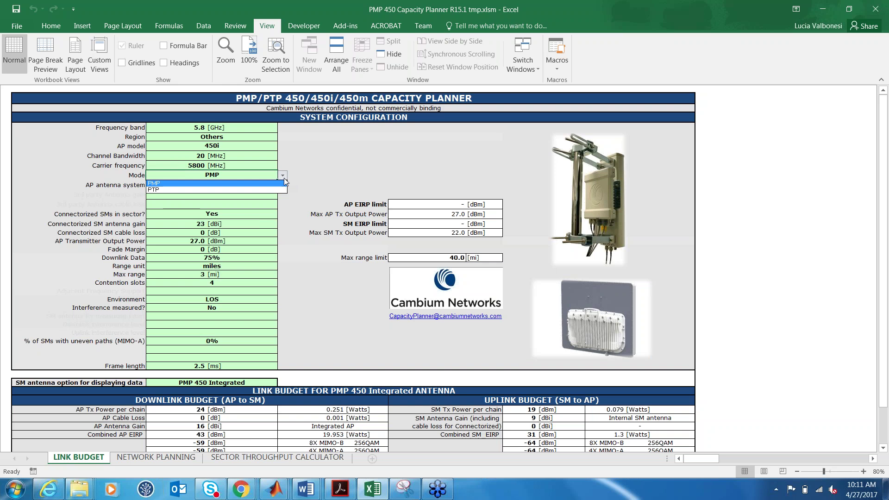
left_click(271, 189)
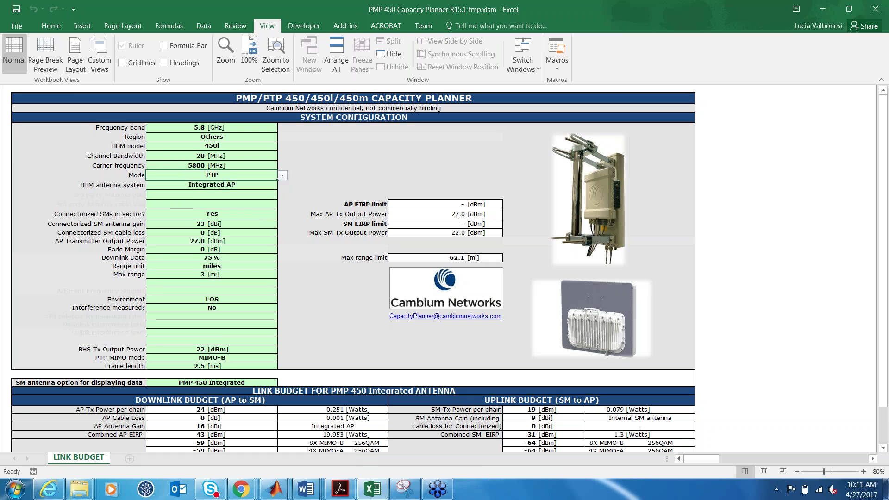
left_click(206, 350)
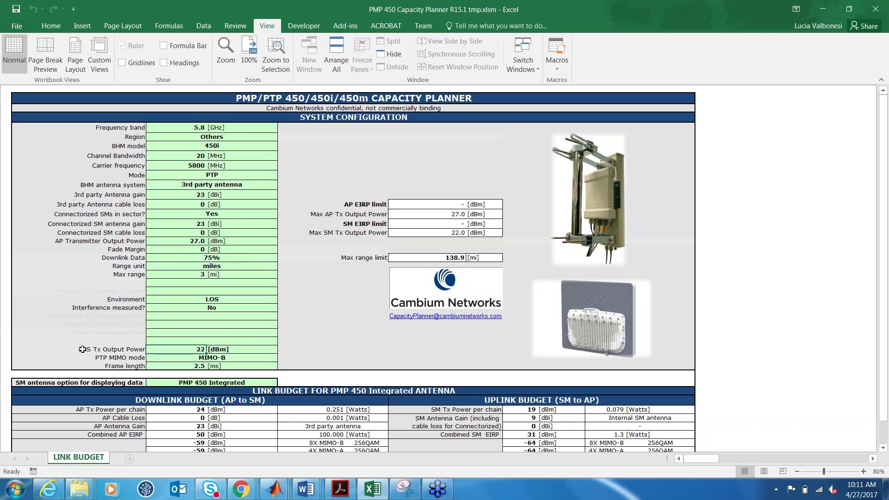
left_click(54, 350)
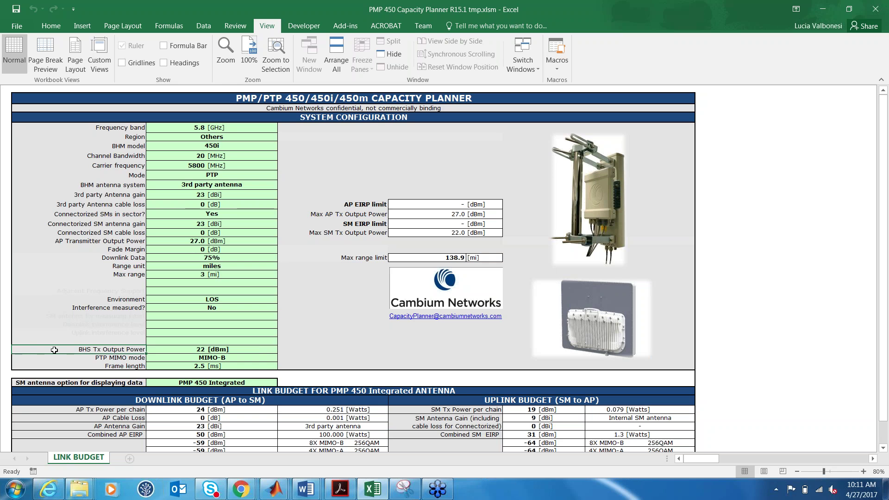
left_click(87, 359)
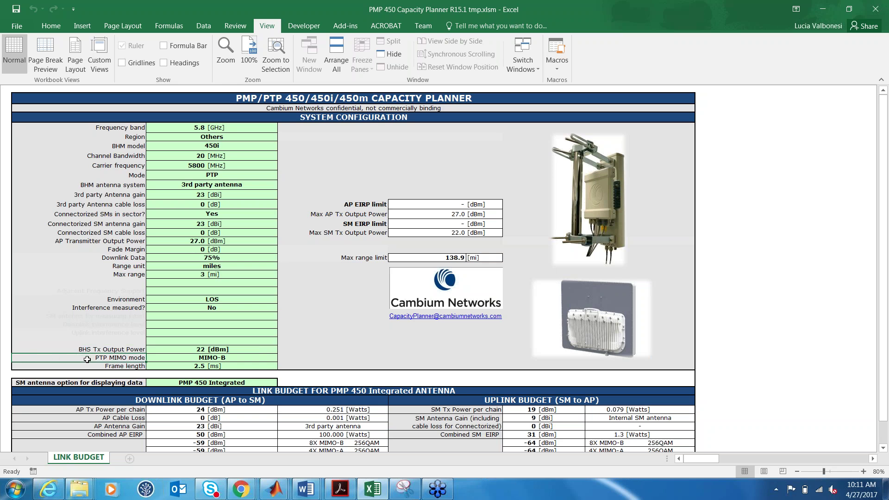
Step: Set the mode back to PMP in the system configuration
left_click(259, 177)
left_click(282, 175)
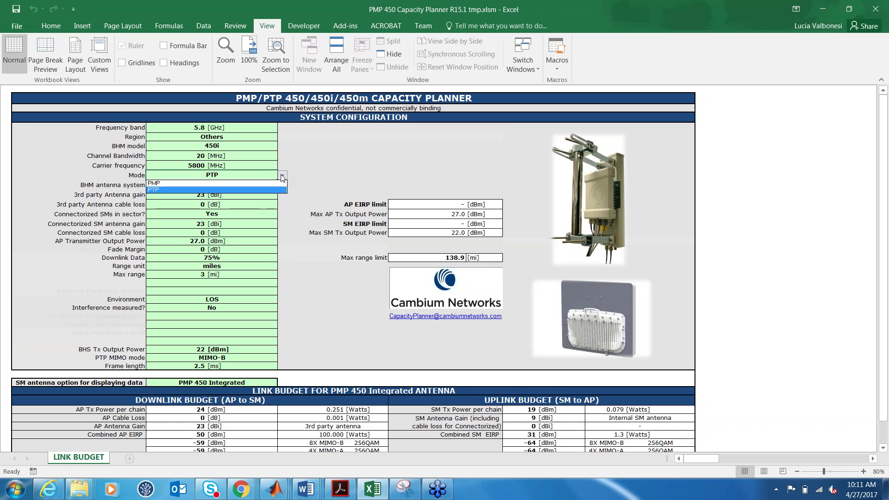
left_click(266, 184)
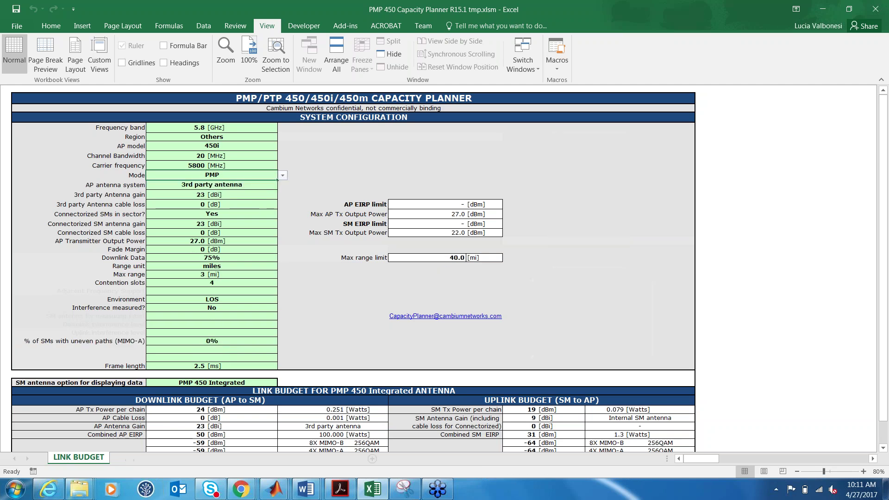
Step: Set the AP antenna system to 3rd party antenna
left_click(266, 186)
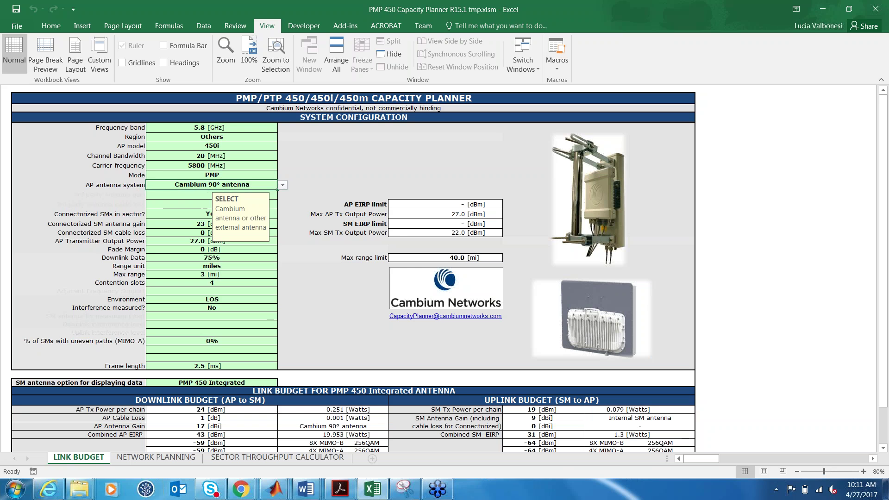
left_click(282, 187)
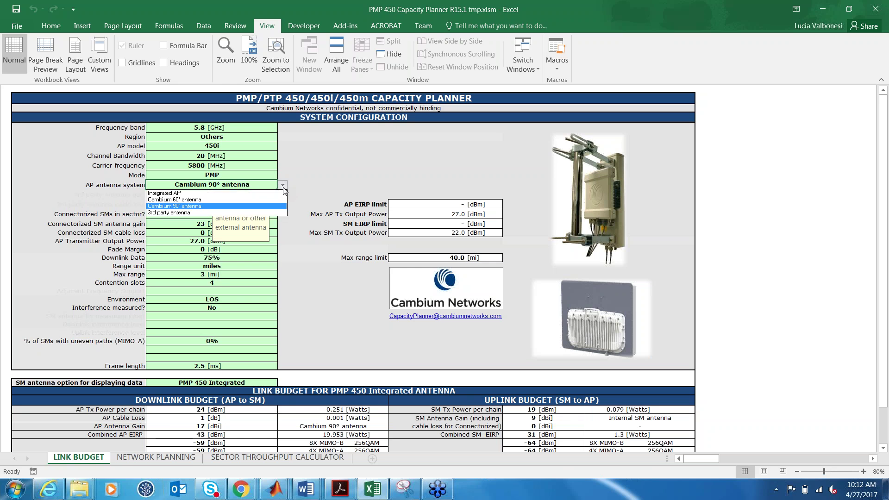
left_click(191, 212)
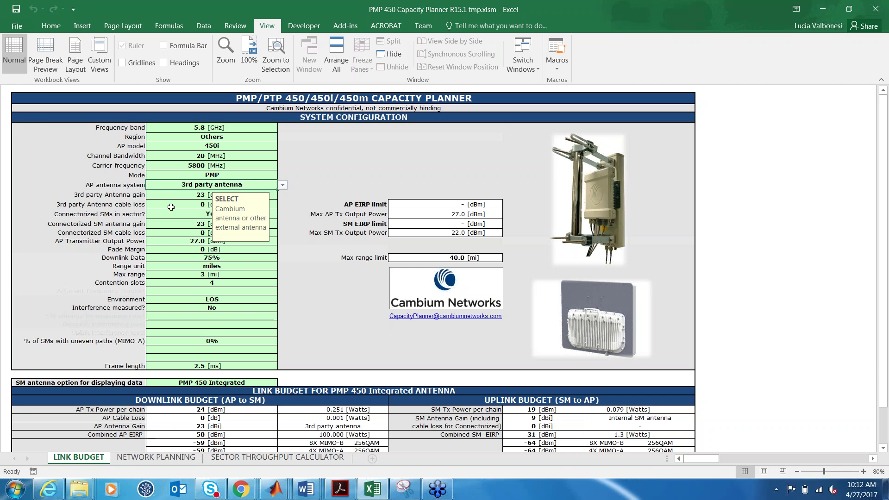
Step: Set the AP antenna system back to Integrated AP
left_click(282, 186)
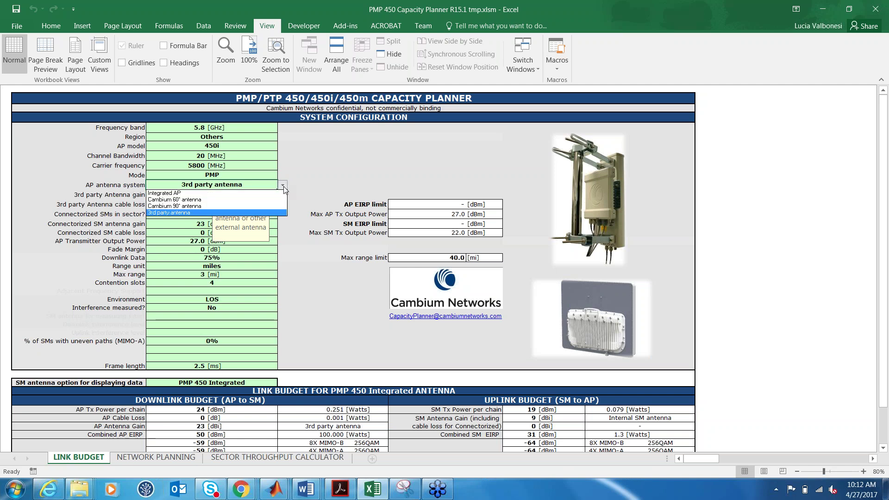
left_click(249, 193)
left_click(310, 223)
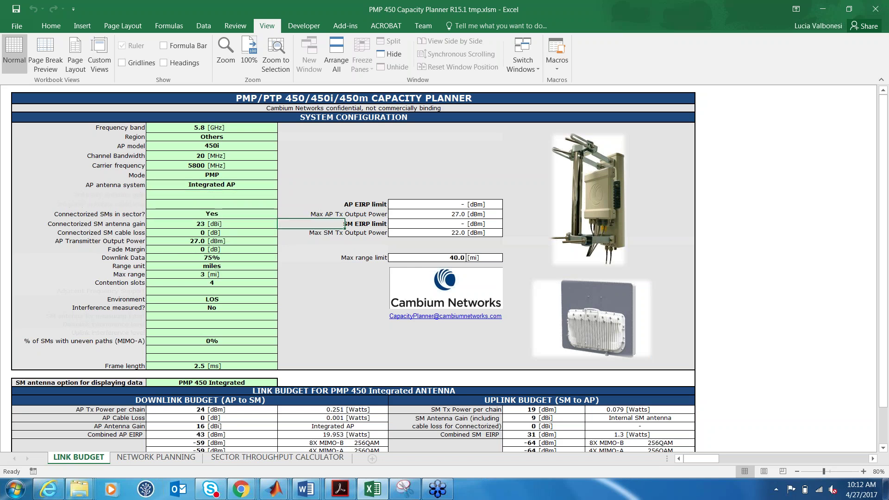
Step: Examine the connectorized SM, range unit and environment settings in the system configuration
left_click(264, 215)
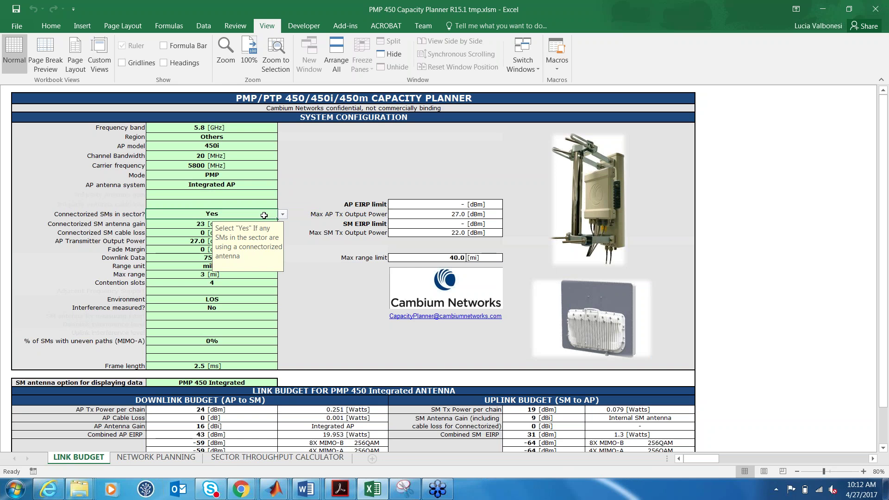
left_click(185, 225)
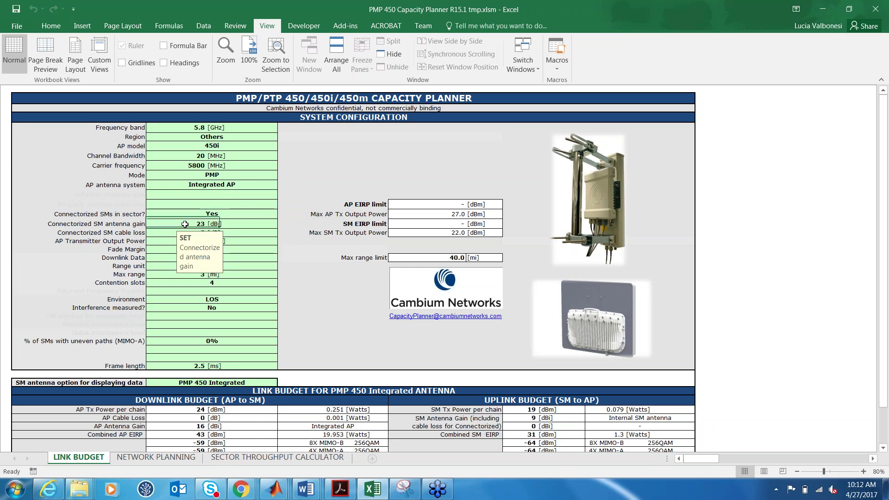
left_click(287, 248)
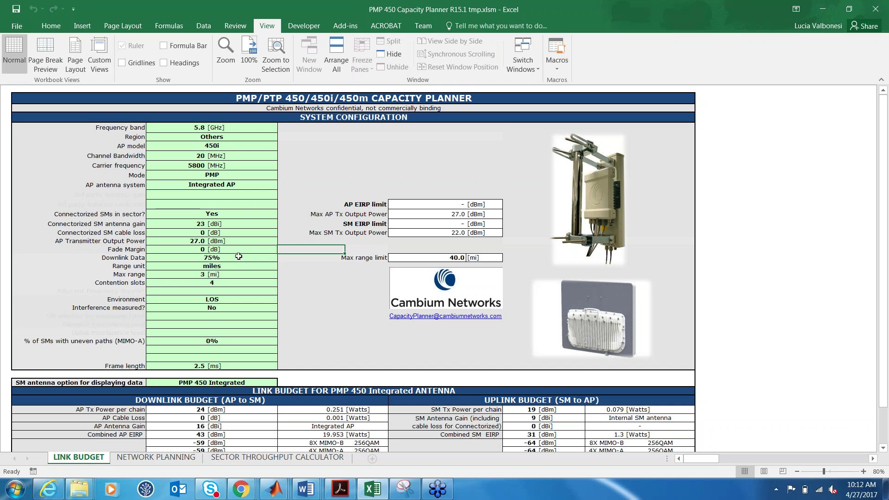
left_click(272, 269)
left_click(282, 268)
left_click(282, 273)
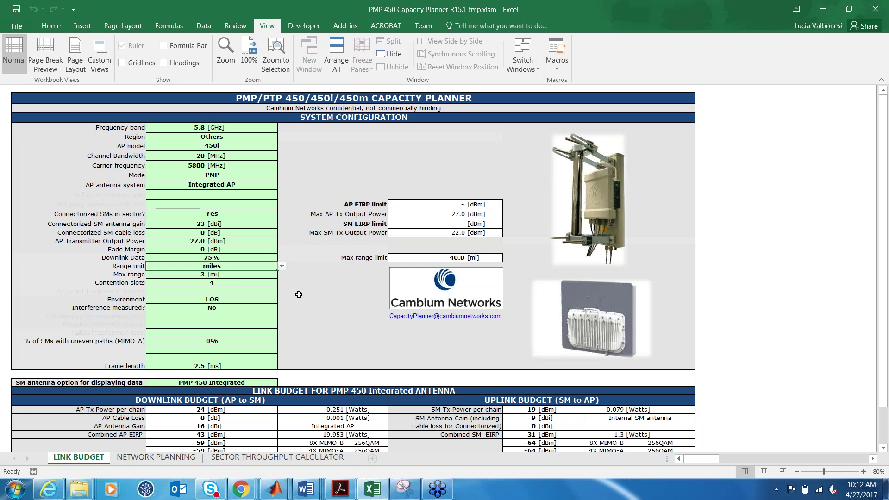
left_click(258, 299)
left_click(281, 300)
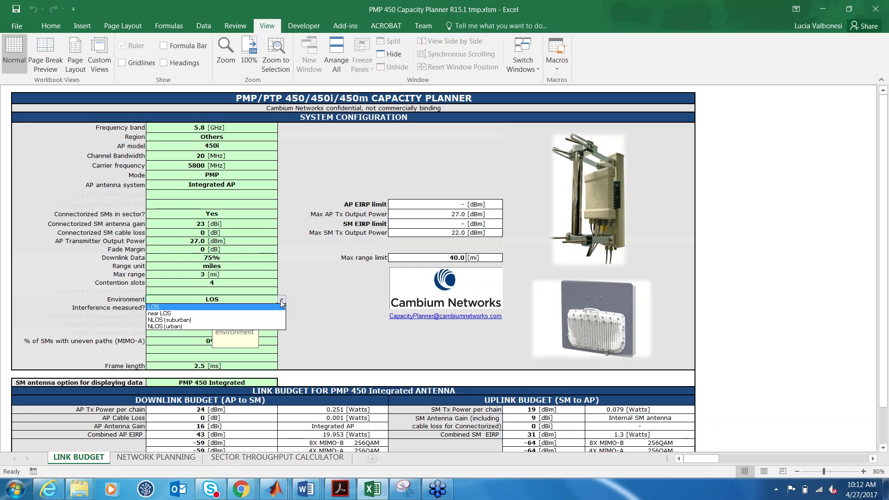
left_click(281, 302)
Step: Set the interference measured option to Yes to bring up the interference level fields
left_click(202, 307)
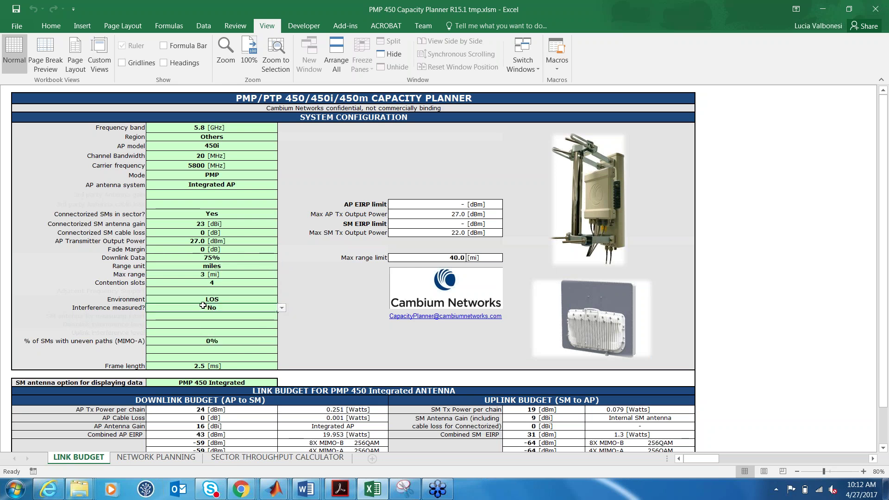
left_click(282, 308)
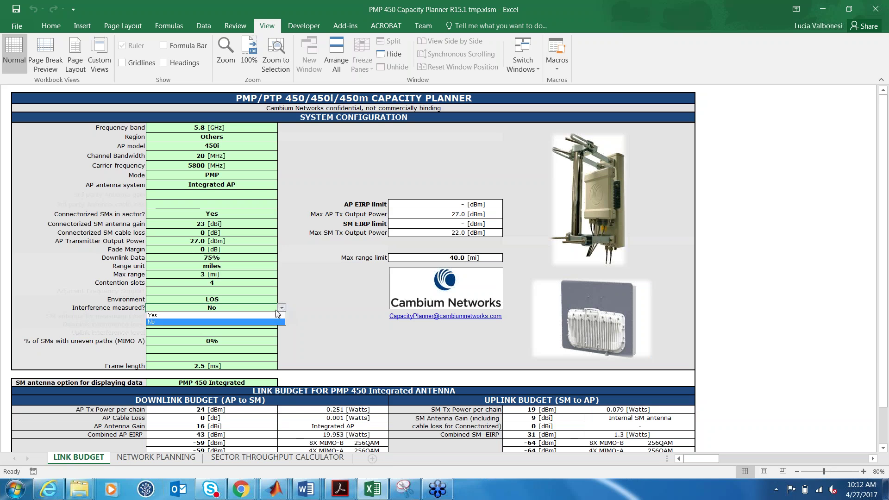
left_click(254, 315)
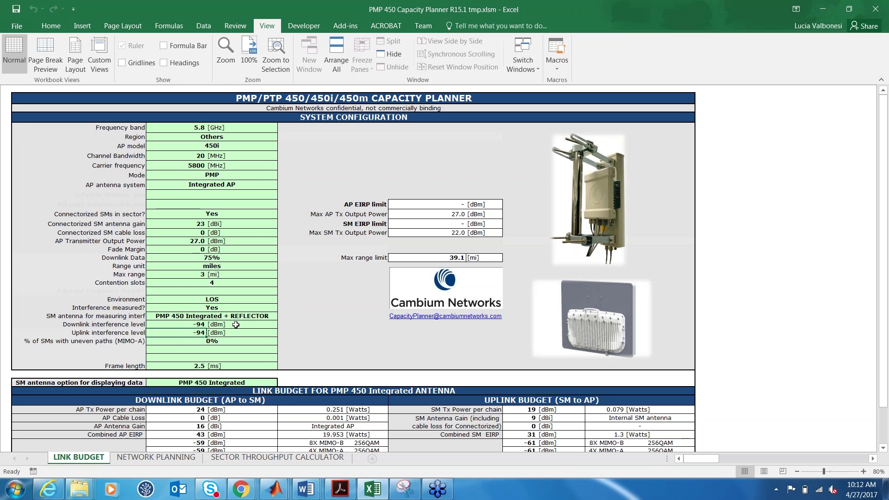
Step: Set the interference measured option back to No and select the percentage of SMs with uneven paths (MIMO-A)
left_click(263, 299)
left_click(282, 299)
left_click(270, 307)
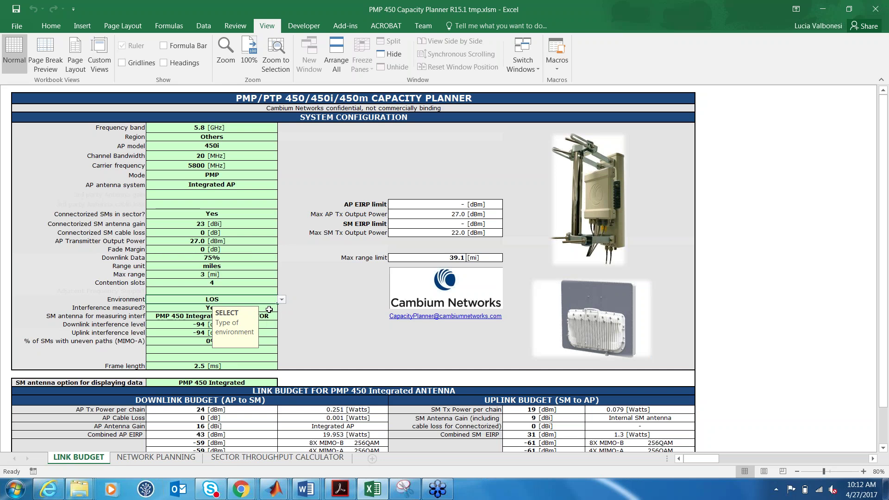
left_click(268, 308)
left_click(282, 308)
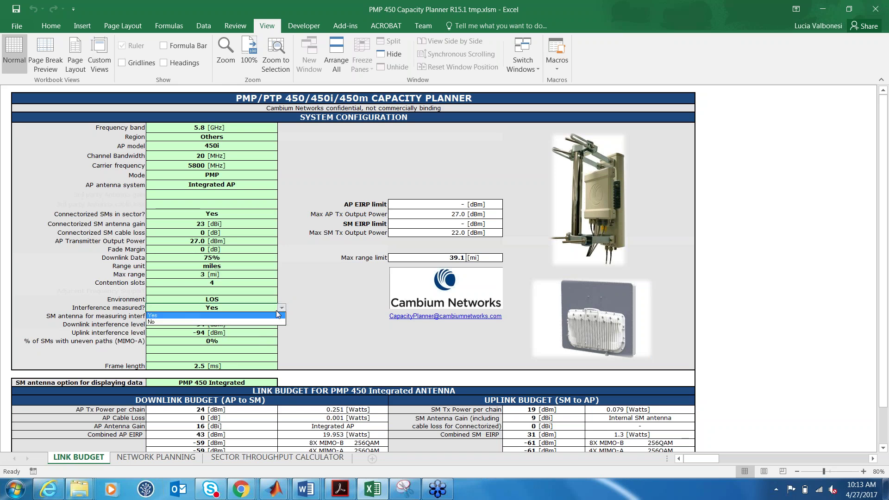
left_click(252, 321)
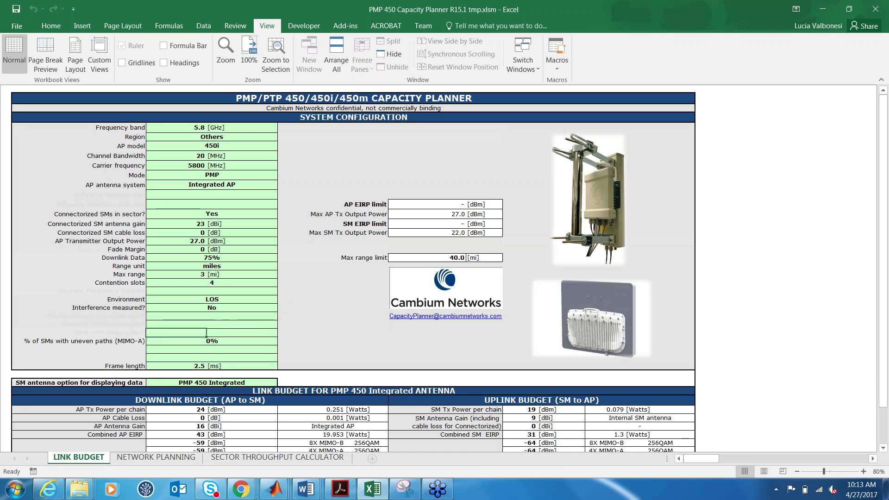
left_click(237, 343)
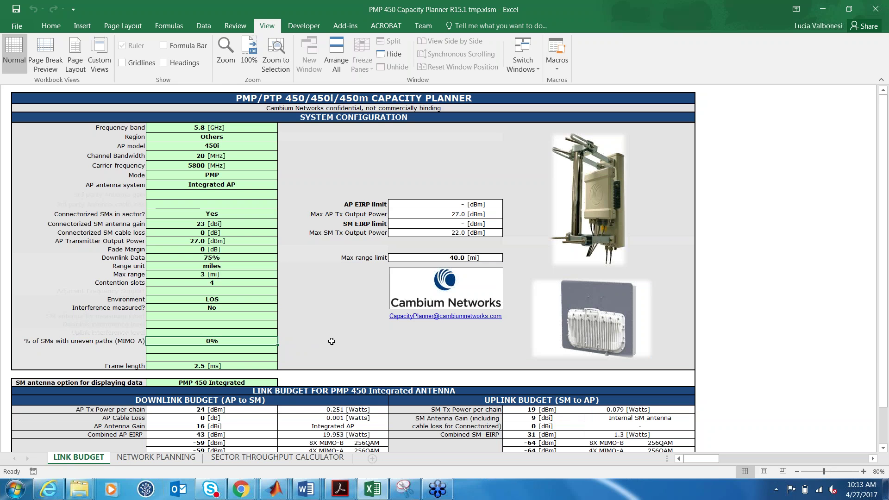
Step: Examine the frame length setting and the downlink and uplink link budget tables beneath the system configuration
key("Down")
key("Down")
key("Down")
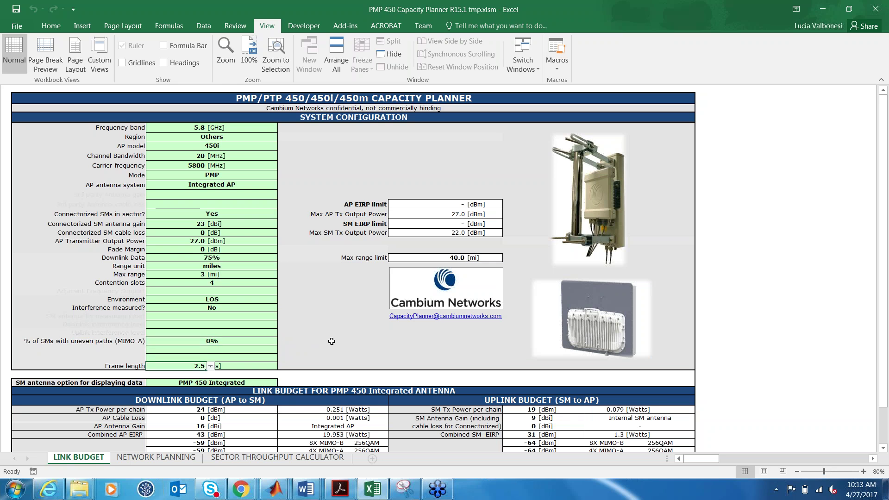
key("Down")
key("Down")
key("Down")
key("Down")
key("Down")
key("Down")
key("Down")
key("Down")
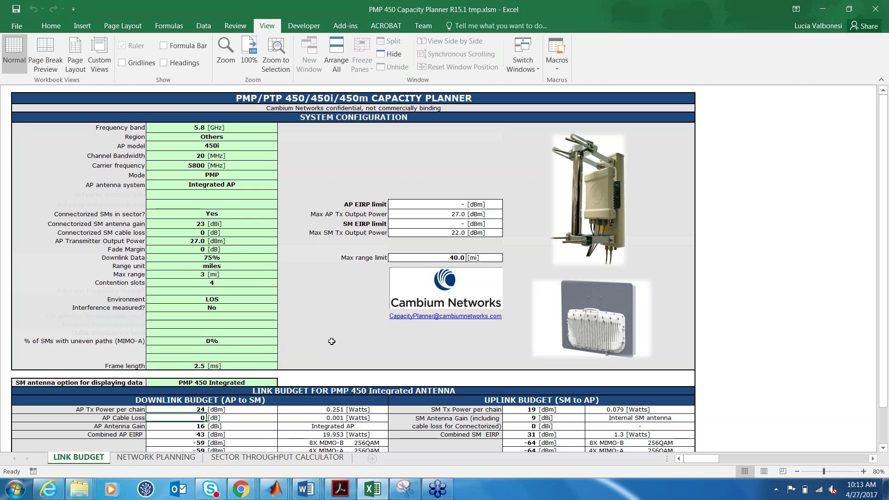
key("Down")
key("Down")
key("Down")
key("Down")
key("Down")
key("Down")
key("Down")
key("Down")
key("Down")
key("Down")
key("Down")
key("Down")
key("Down")
key("Down")
key("Down")
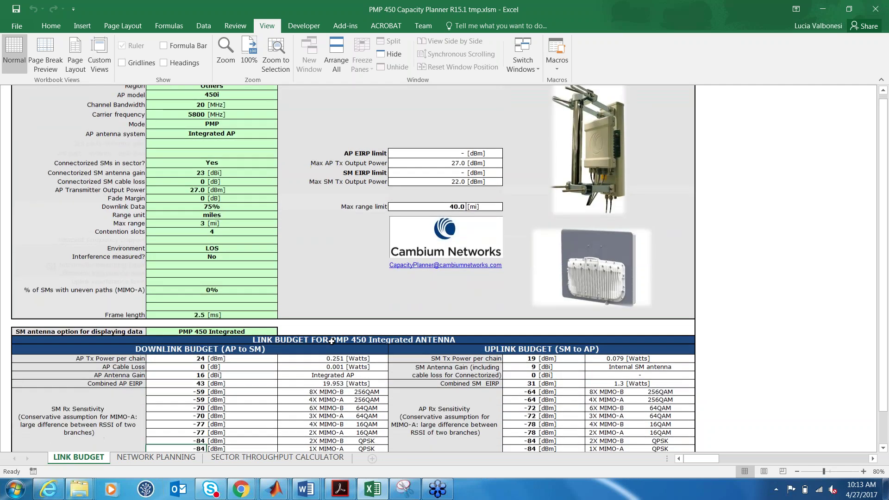
scroll(332, 342, "down", 2)
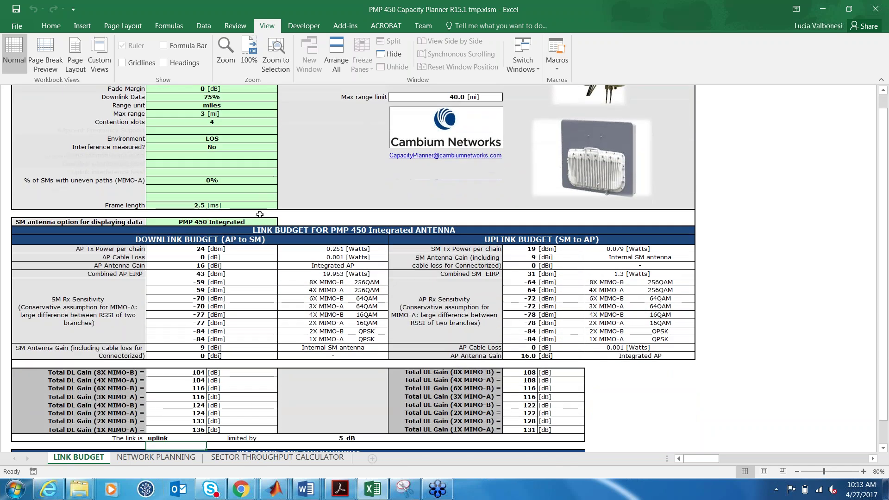
Step: Review the available SM antenna options for displaying link budget data, keeping PMP 450 Integrated
left_click(262, 222)
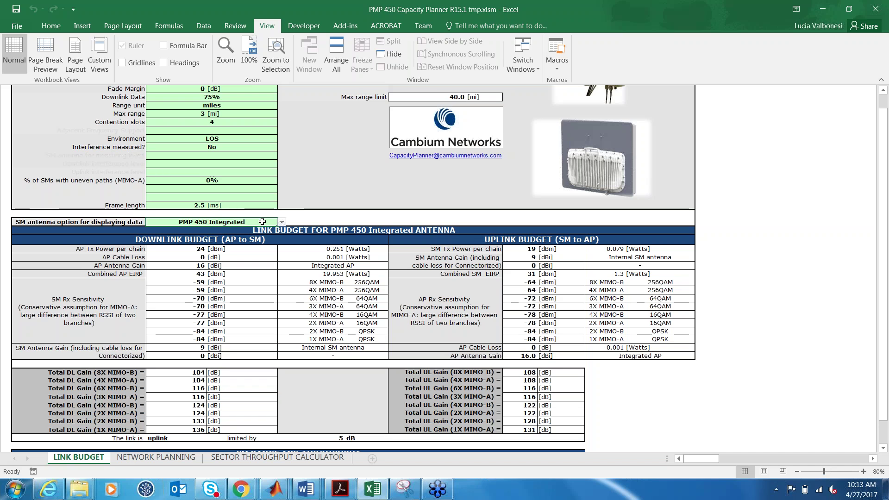
left_click(282, 222)
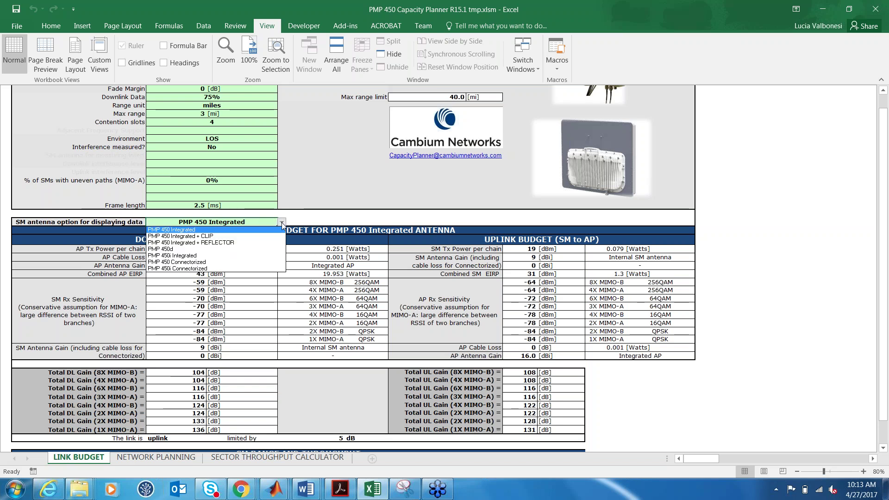
left_click(281, 222)
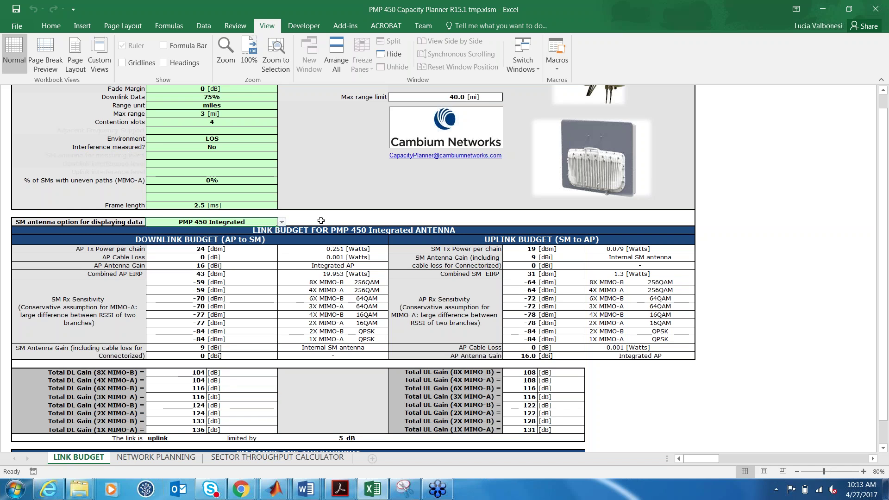
Step: Read through the downlink and uplink budgets and the total gains down to the SM range and throughput table
key("Down")
key("Down")
key("Down")
key("Down")
key("Down")
key("Down")
key("Down")
key("Down")
key("Down")
key("Down")
key("Down")
key("Down")
key("Down")
key("Down")
key("Down")
key("Down")
key("Down")
key("Down")
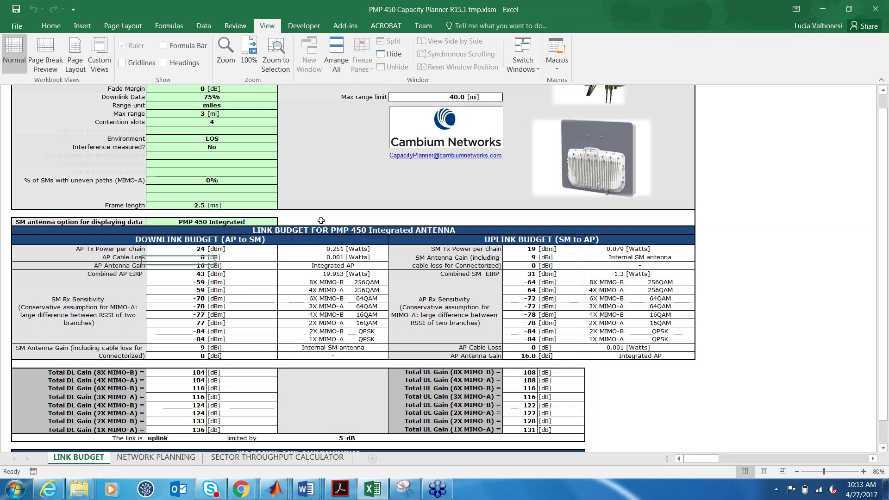
key("Down")
key("Down")
key("Down")
key("Down")
key("Down")
key("Down")
key("Down")
key("Down")
key("Down")
key("Down")
key("Down")
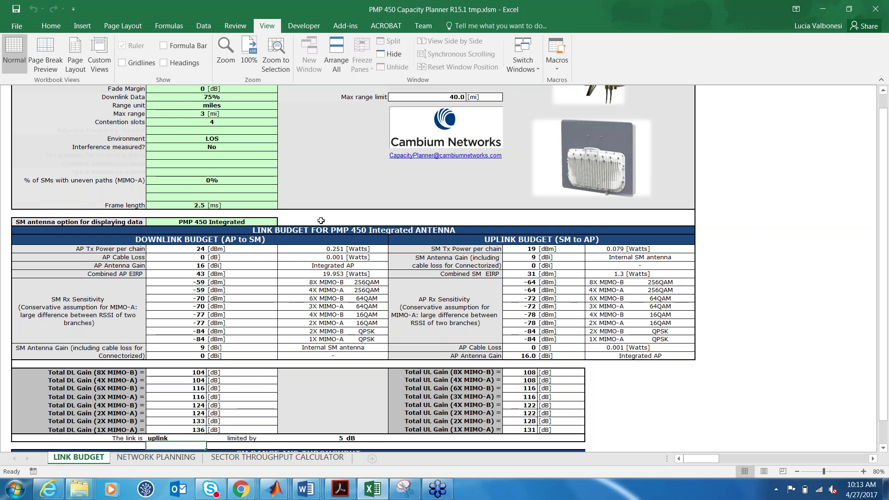
key("Down")
key("Down")
key("Down")
key("Down")
key("Down")
key("Down")
key("Down")
key("Down")
key("Down")
key("Down")
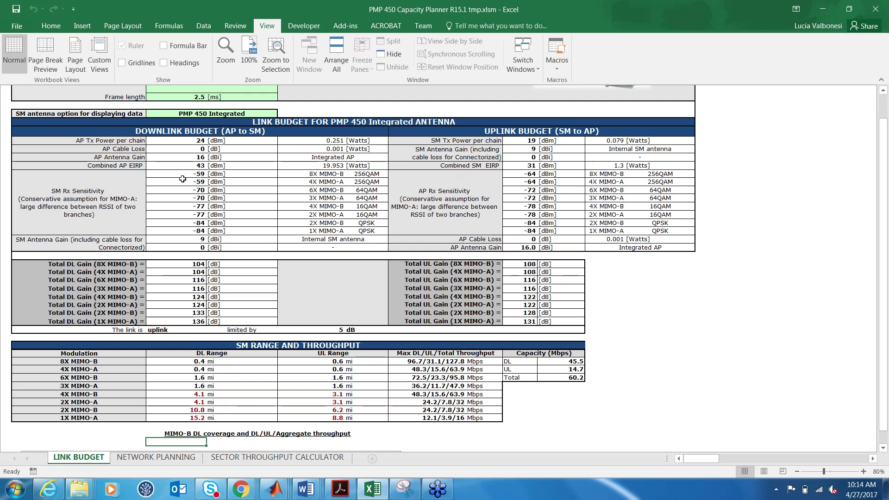
Step: Examine the MIMO-B downlink coverage chart and relate it to the max range setting in the system configuration
scroll(183, 178, "down", 1)
scroll(183, 179, "down", 4)
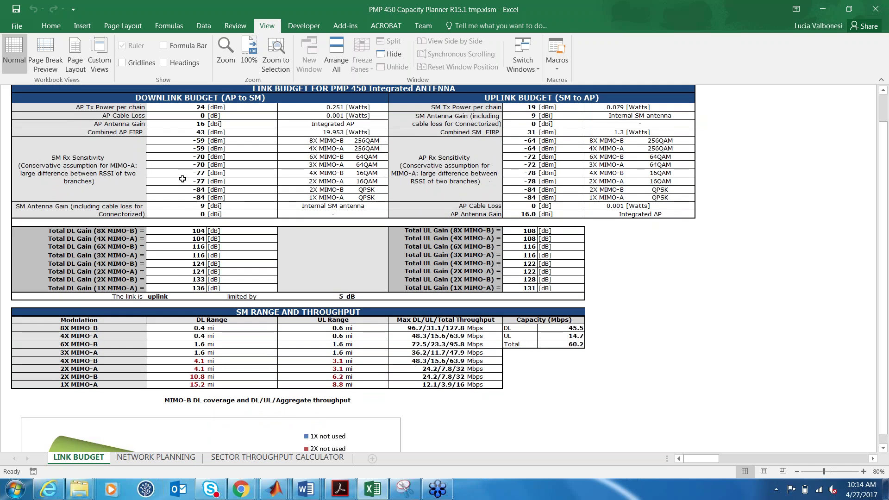
scroll(183, 179, "down", 2)
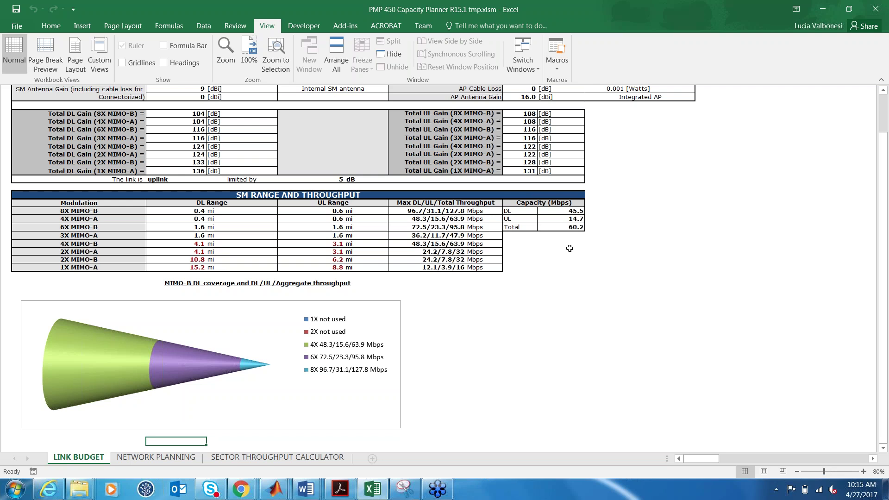
scroll(570, 248, "up", 13)
left_click(182, 275)
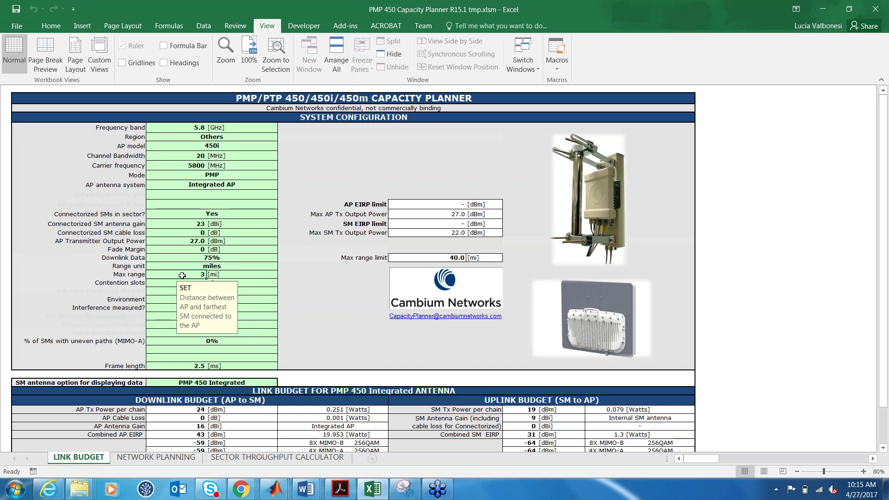
Step: Examine the SM range, throughput and capacity figures with the coverage chart, and return to the SM antenna option they depend on
scroll(597, 306, "down", 14)
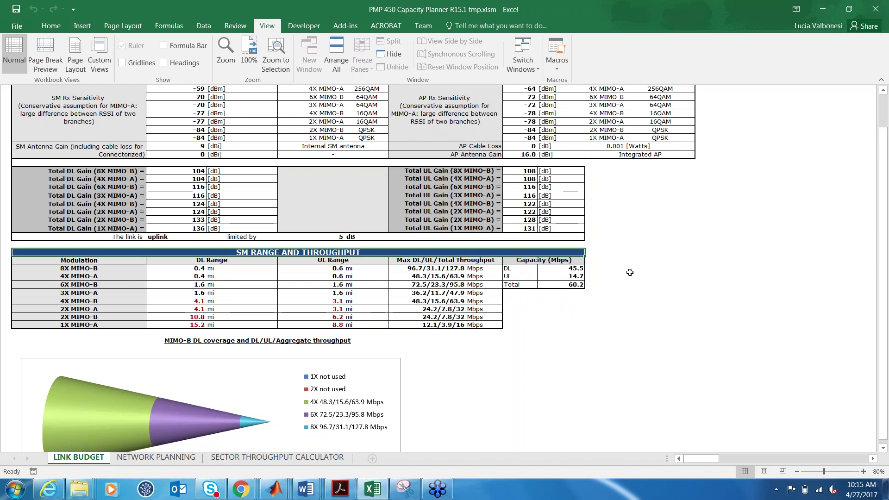
key("Down")
key("Down")
key("Down")
key("Down")
key("Down")
key("Down")
key("Down")
key("Down")
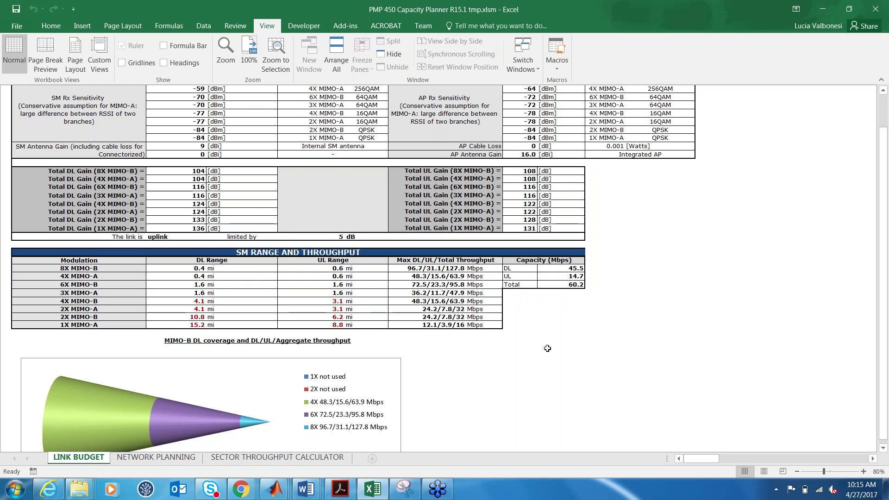
scroll(547, 348, "down", 3)
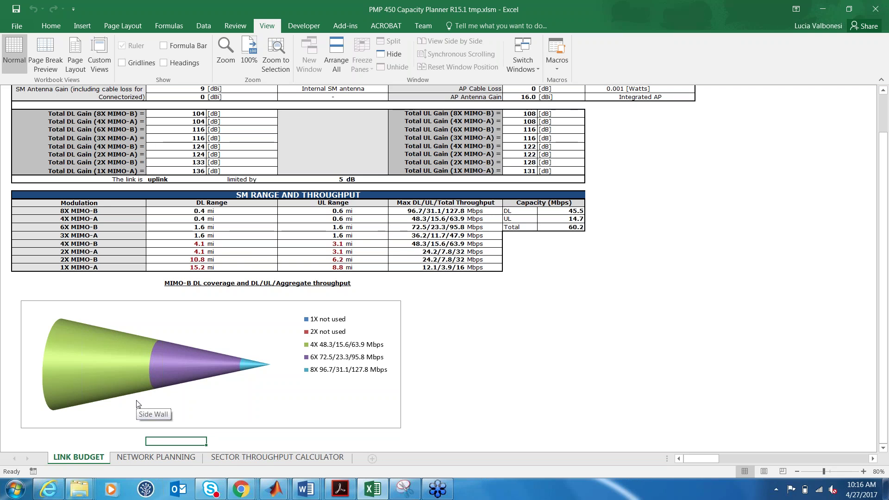
scroll(137, 403, "up", 15)
left_click(237, 325)
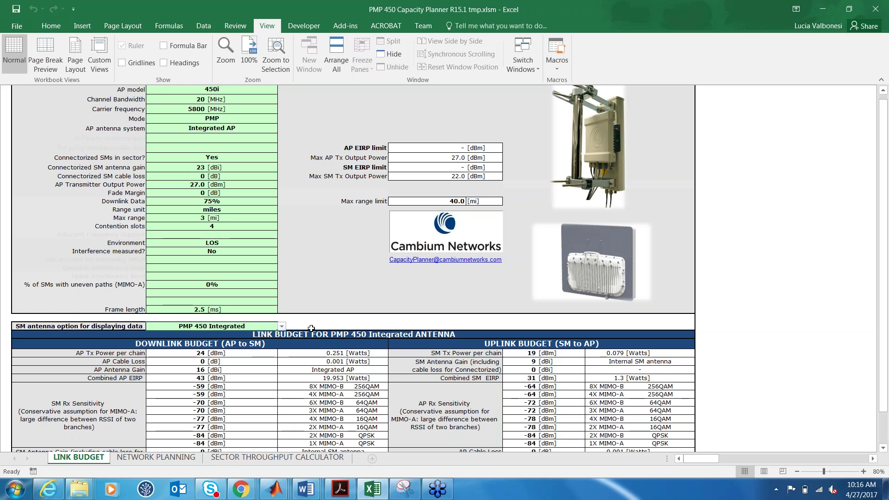
Step: Open the NETWORK PLANNING sheet and examine the SM antenna type percentages and the enterprise and residential oversubscription rates
left_click(181, 458)
key("ctrl+s")
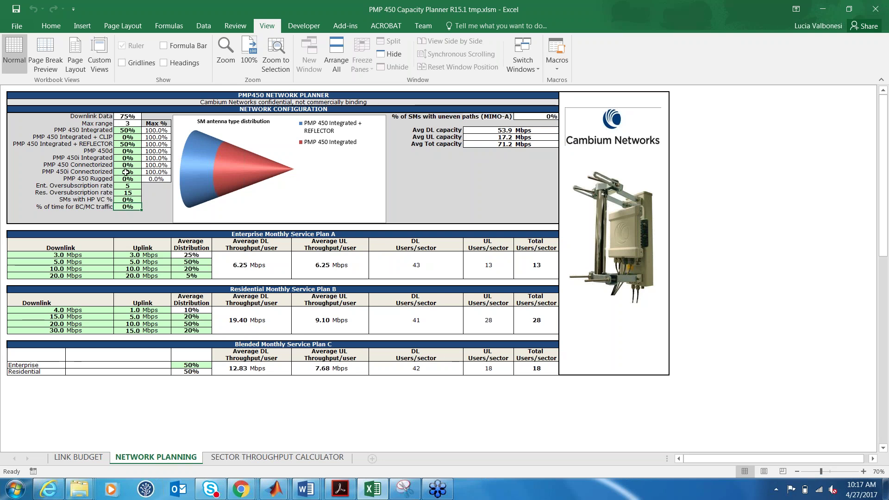
left_click(130, 130)
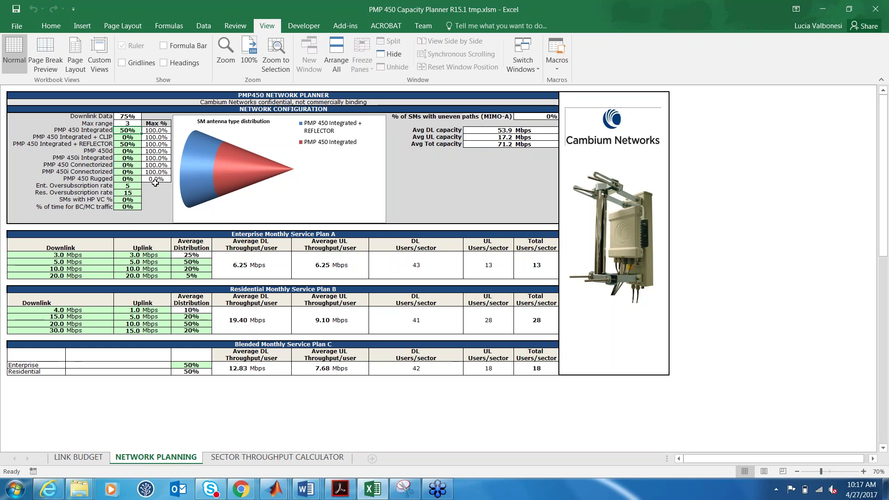
left_click(138, 146)
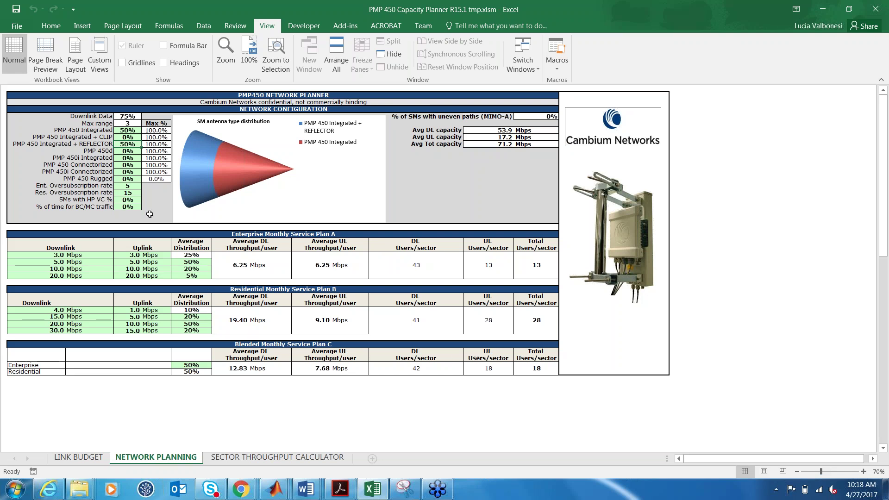
left_click(126, 185)
left_click(131, 192)
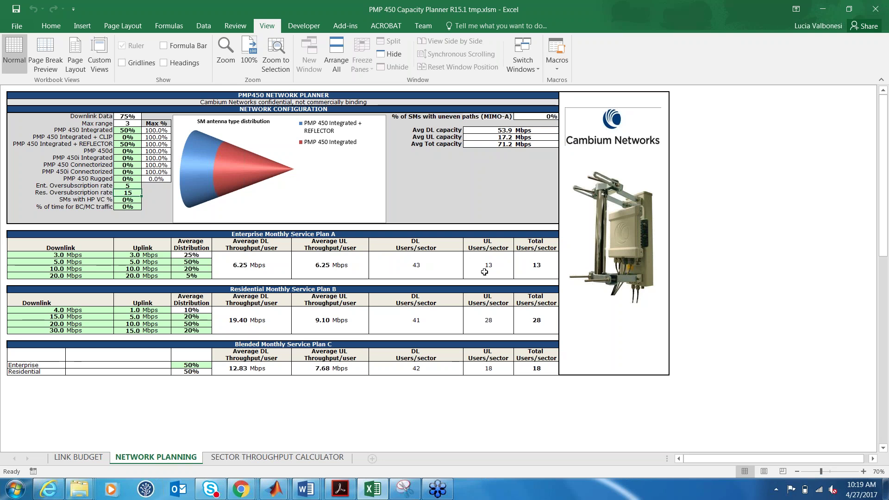
Step: Compare the downlink, uplink and total users per sector of Enterprise Monthly Service Plan A against the downlink data setting
left_click(440, 267)
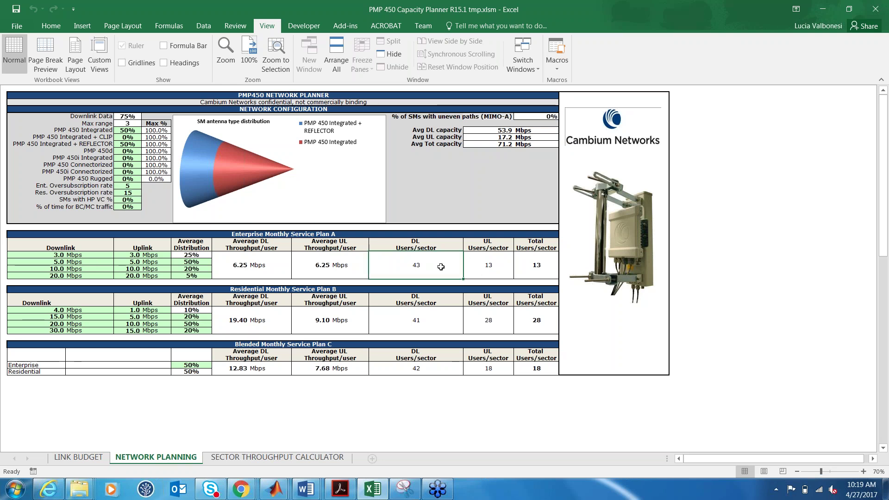
left_click(487, 266)
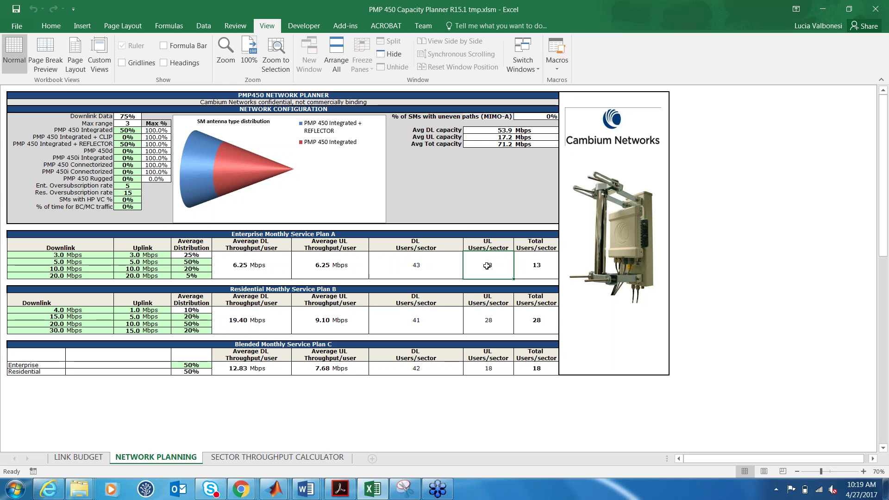
left_click(528, 269)
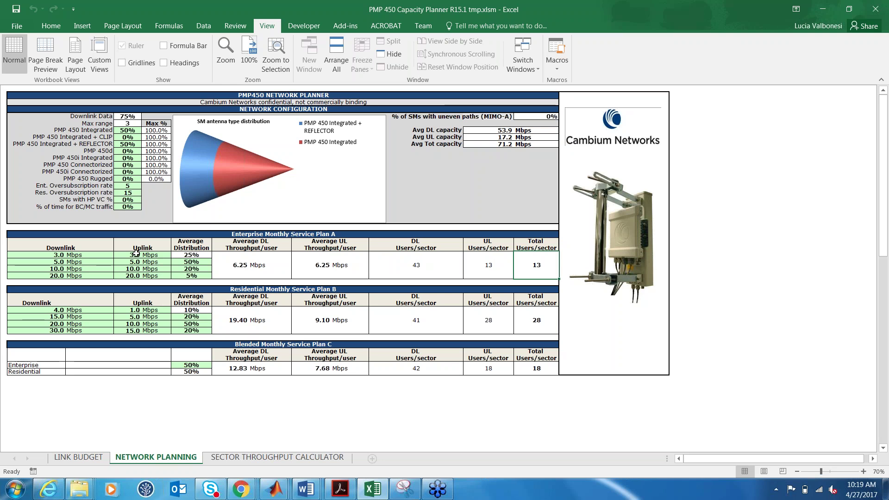
left_click(139, 117)
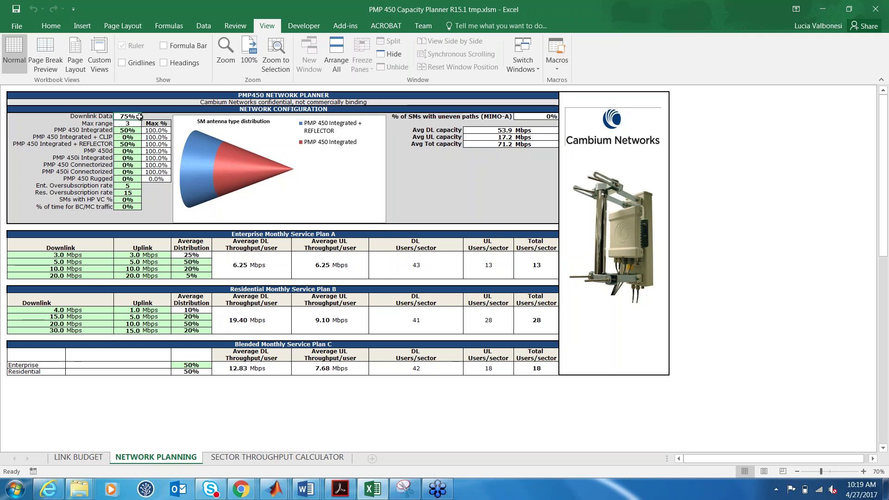
left_click(428, 274)
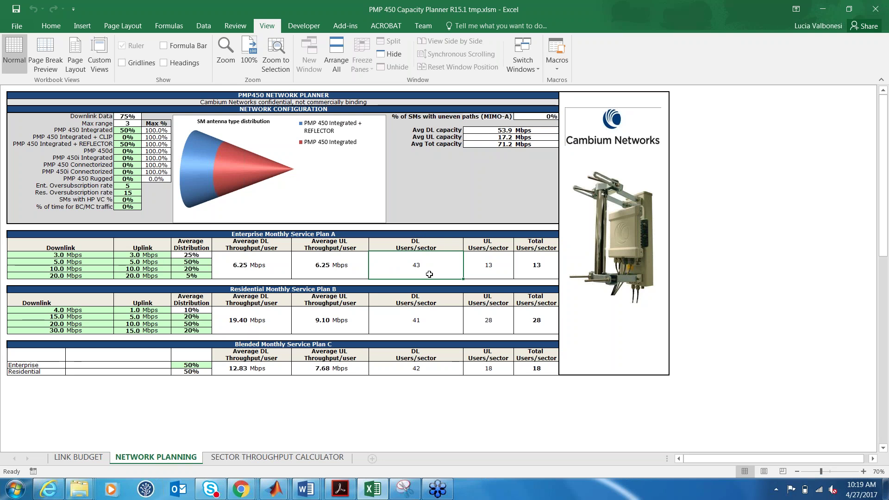
left_click(496, 273)
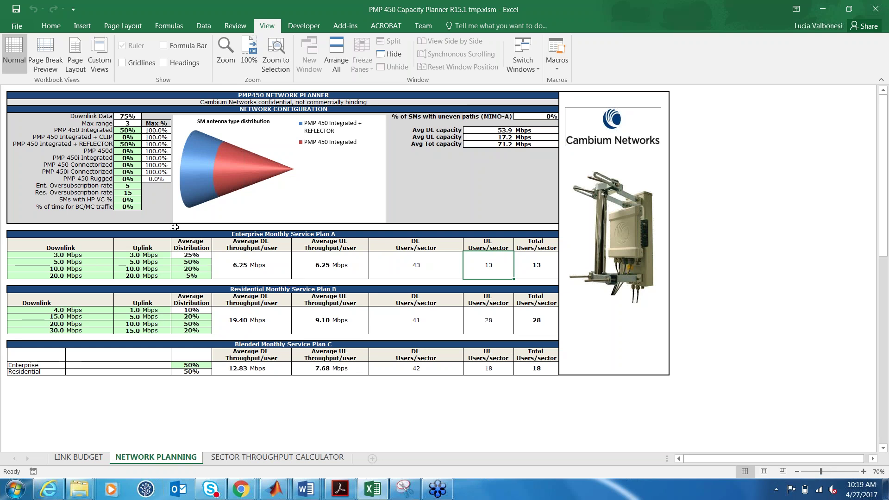
Step: Examine the settings for SMs with HP VC % and % of time for BC/MC traffic in the network configuration
left_click(130, 200)
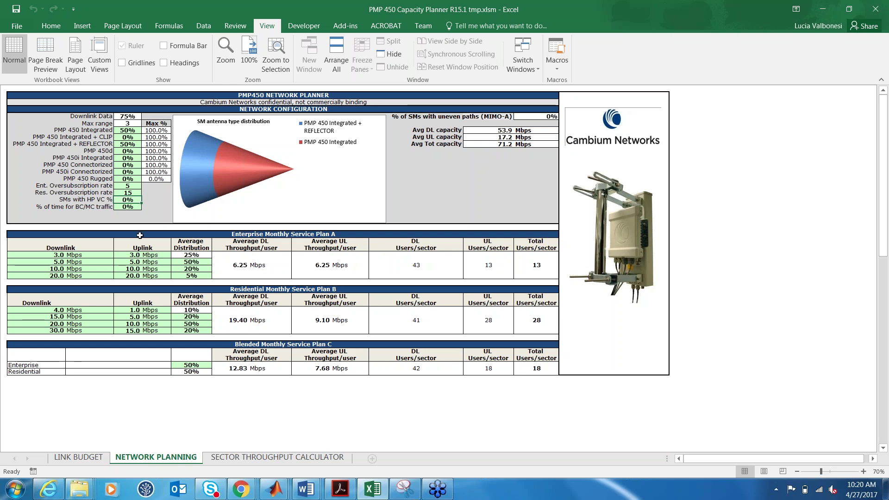
left_click(132, 207)
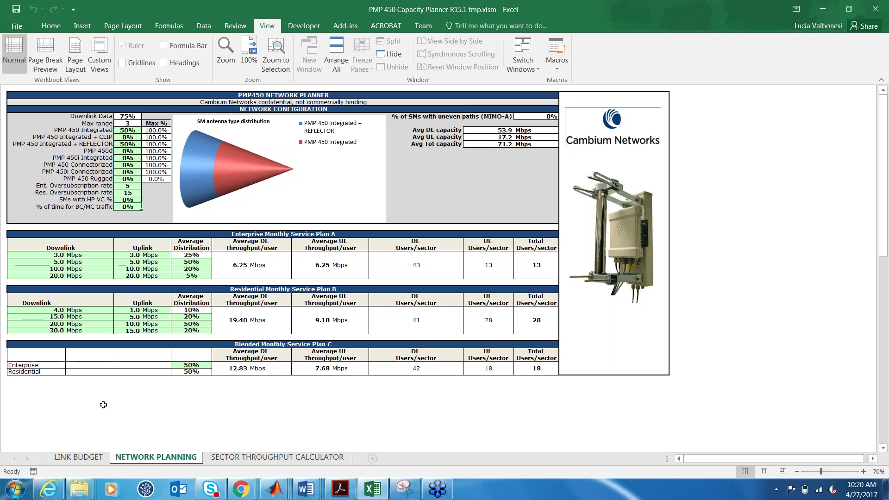
Step: Set the AP model to 450m on the LINK BUDGET sheet and check the AP transmitter output power
left_click(97, 458)
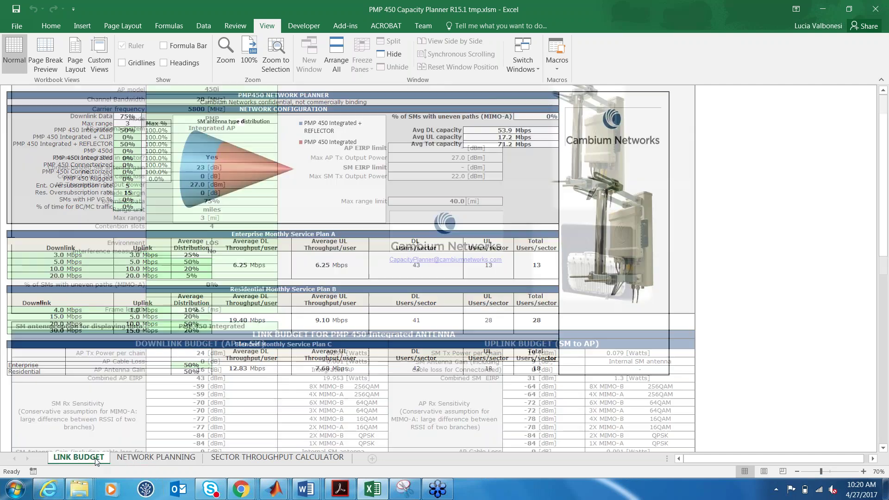
left_click(252, 219)
scroll(252, 219, "up", 2)
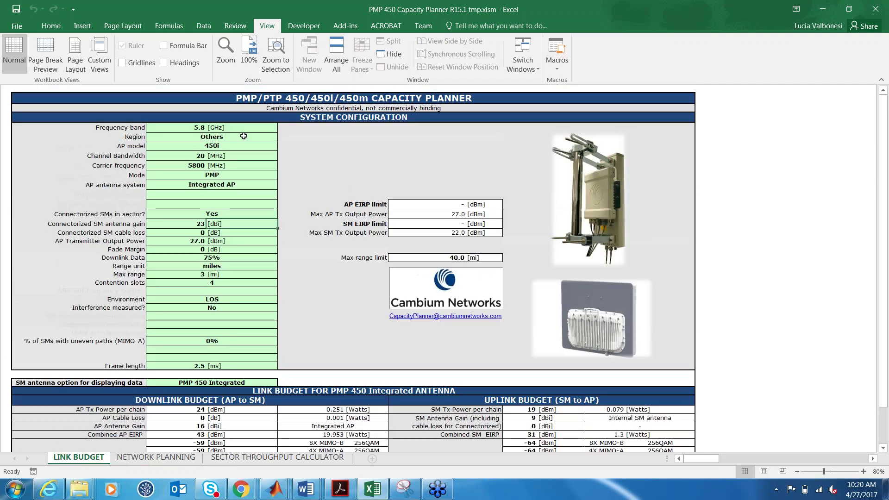
left_click(250, 146)
left_click(283, 146)
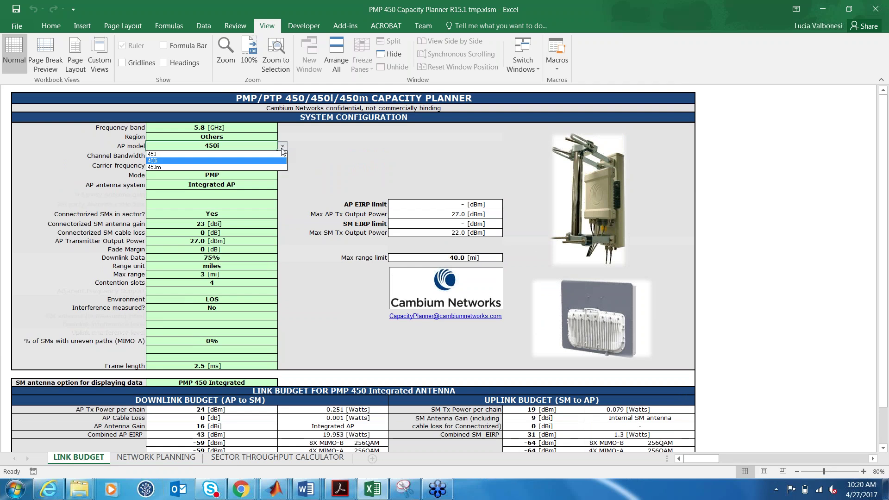
left_click(237, 170)
left_click(211, 241)
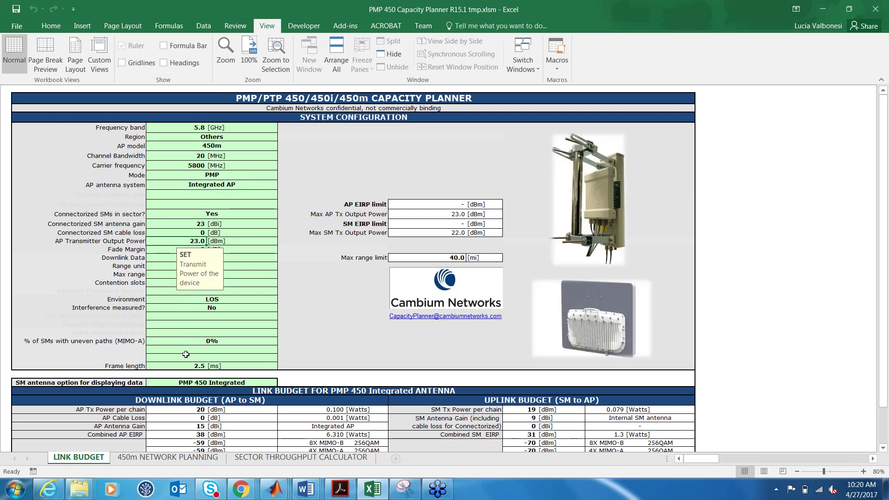
Step: Open the 450m NETWORK PLANNING sheet and examine its MU-MIMO mux gain setting
left_click(182, 458)
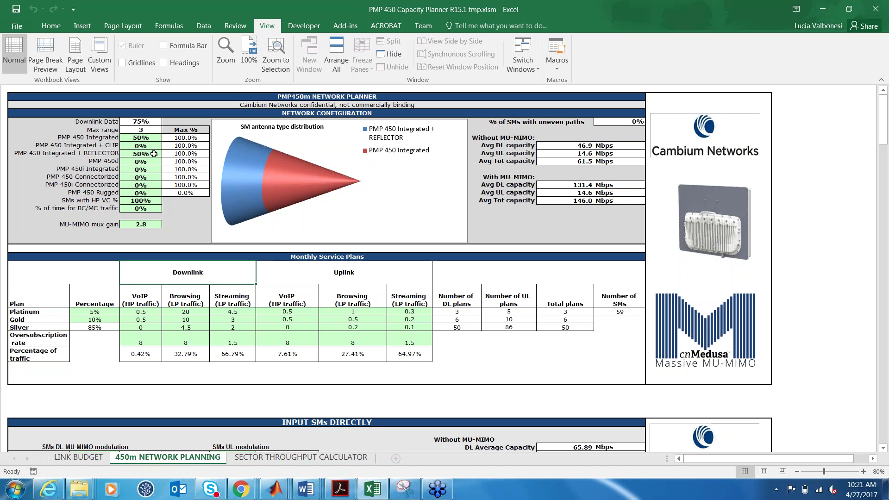
left_click(147, 227)
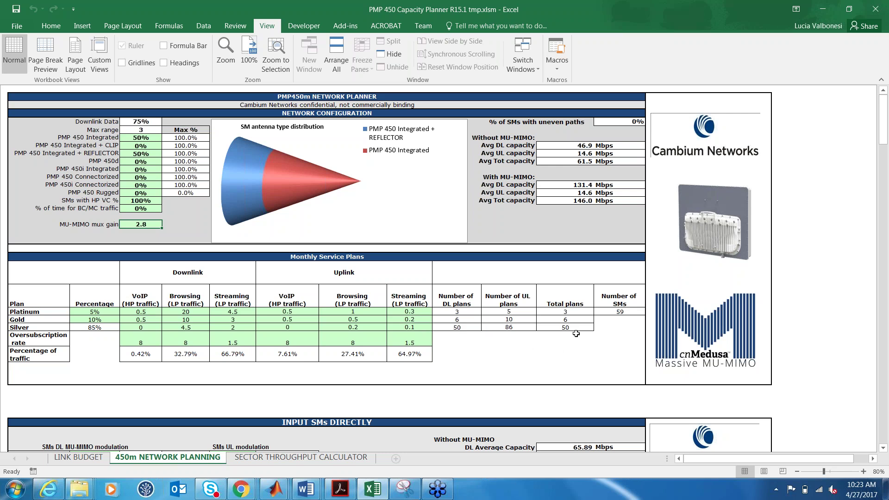
Step: Check the number of SMs supported by the monthly service plans against the SMs with HP VC % setting
left_click(621, 310)
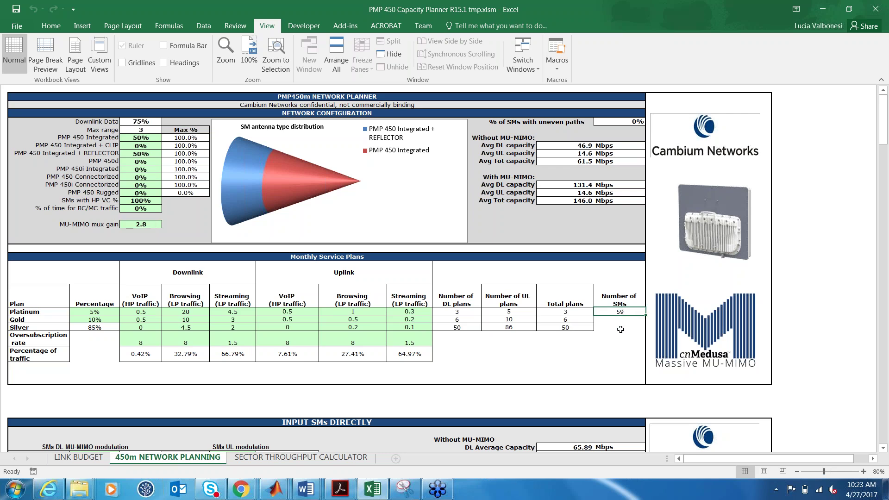
left_click(140, 202)
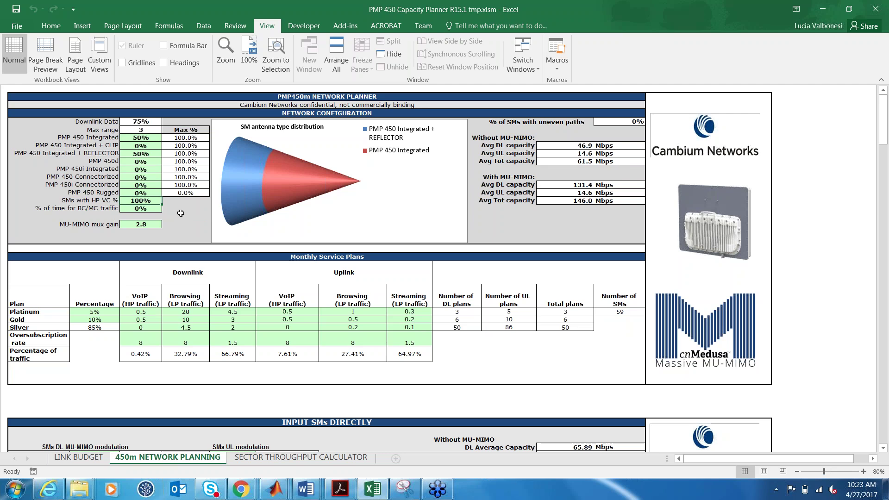
Step: Examine the INPUT SMs DIRECTLY section's modulation counts, average capacities with and without MU-MIMO, and its monthly service plans' number of SMs
key("Down")
key("Down")
key("Down")
key("Down")
key("Down")
key("Down")
key("Down")
key("Down")
key("Down")
key("Down")
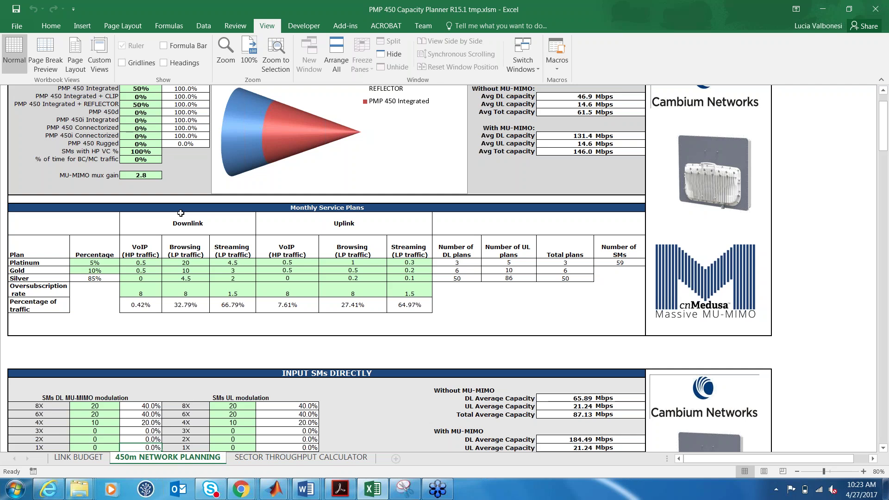
key("Down")
key("Down")
key("Down")
key("Down")
key("Down")
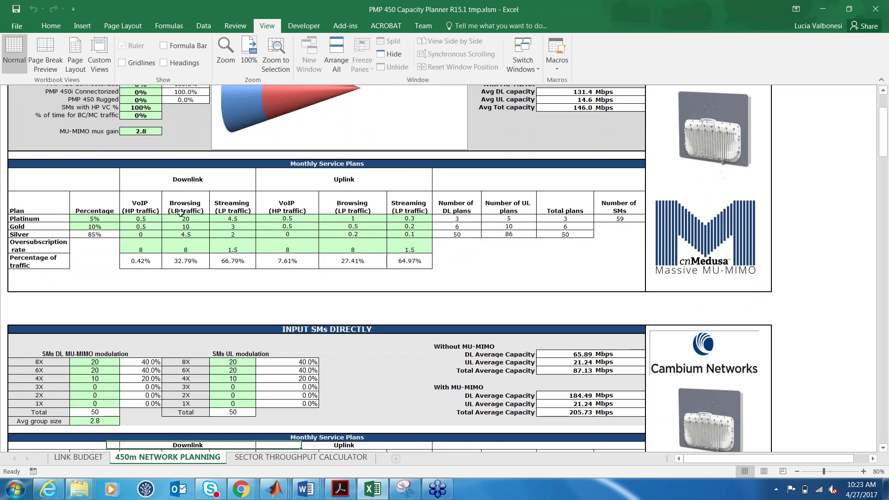
key("Down")
key("Down")
key("Down")
key("Down")
key("Down")
key("Down")
key("Down")
key("Down")
key("Down")
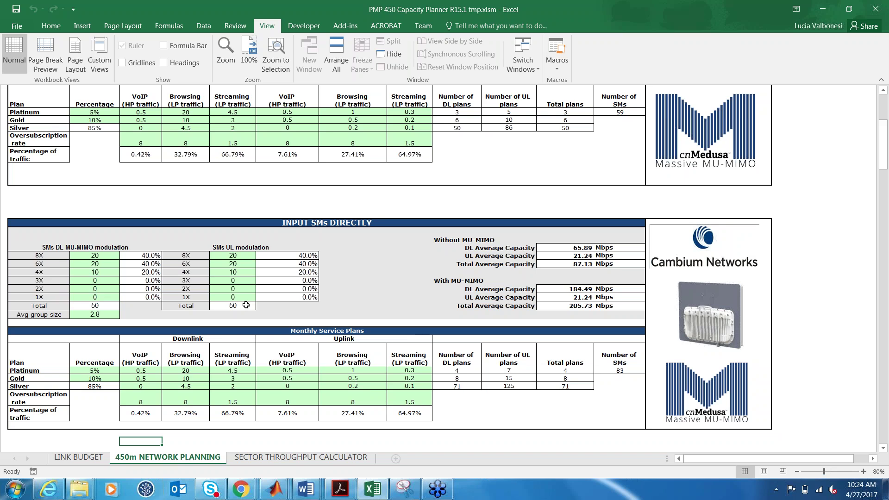
left_click(612, 370)
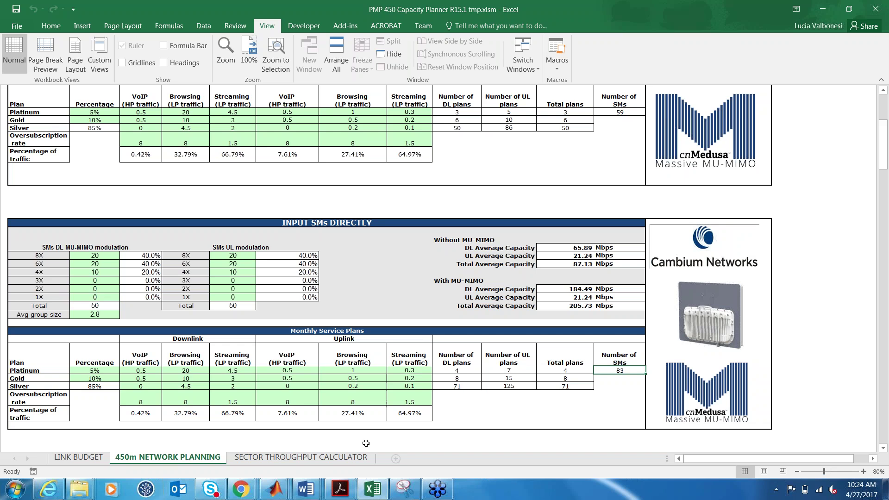
Step: Open the SECTOR THROUGHPUT CALCULATOR sheet and examine the subscribers' locations, the SMs per modulation and the throughput and average capacity tables
left_click(339, 457)
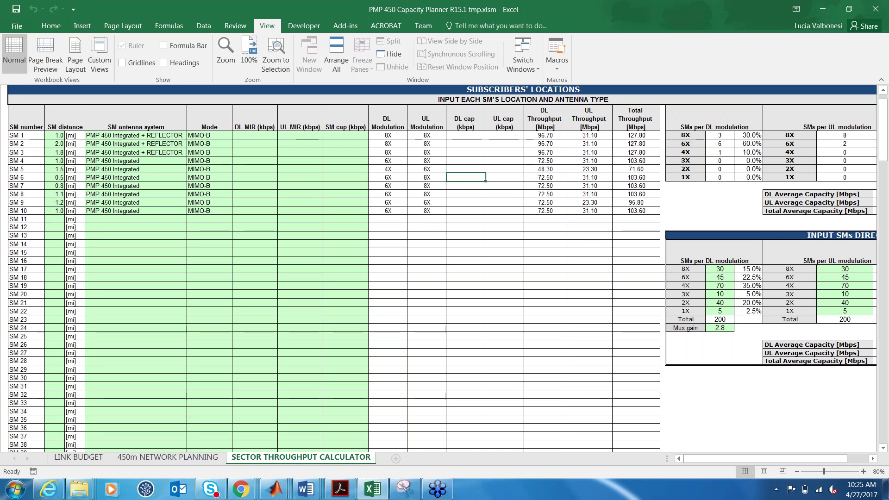
left_click(685, 177)
key("Right")
key("Right")
key("Right")
key("Right")
key("Right")
key("Right")
key("Right")
key("Right")
key("Right")
key("Right")
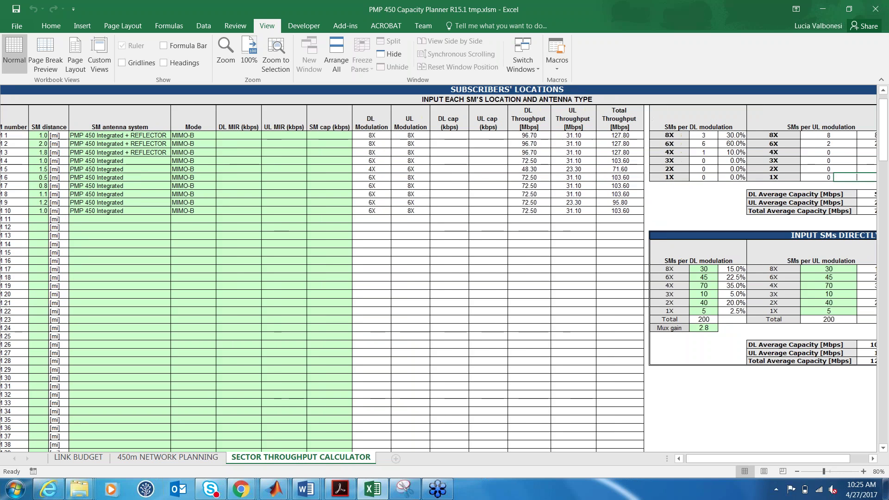
key("Right")
key("Right")
key("Right")
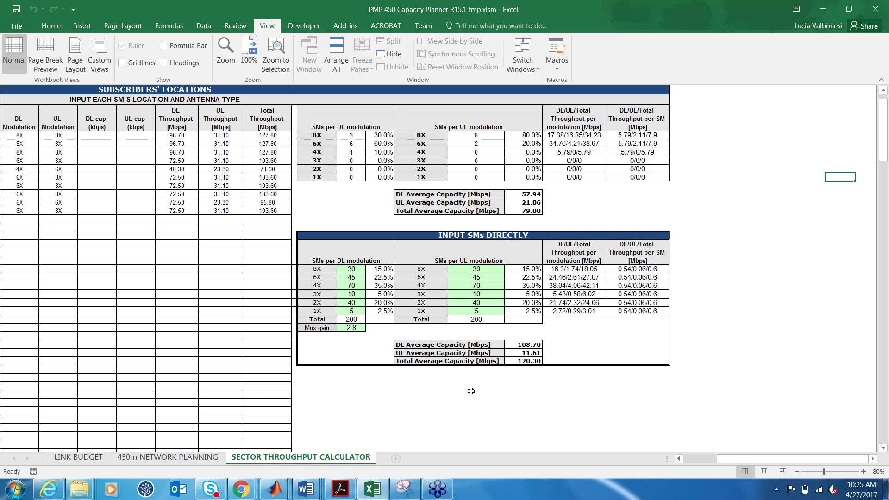
Step: Switch to the Capacity Planner Guide PDF in Acrobat Reader, skim its LINK BUDGET parameter pages, and return to the Excel workbook
left_click(340, 488)
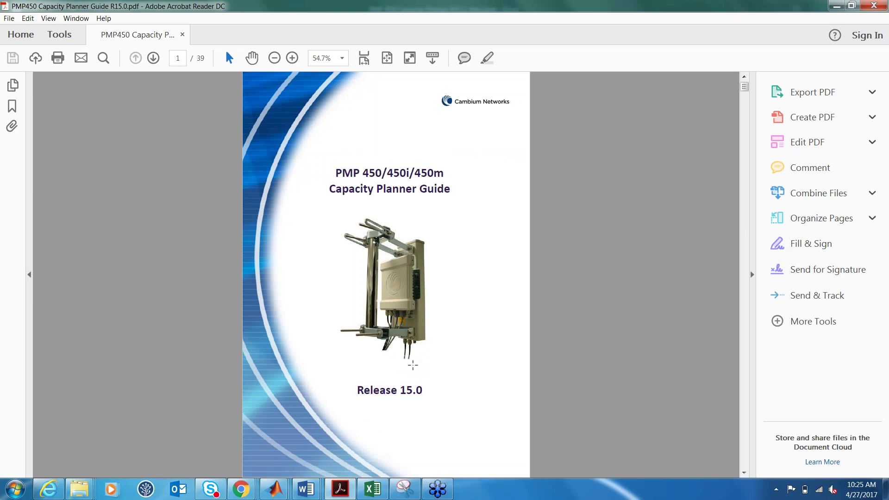
scroll(412, 365, "down", 20)
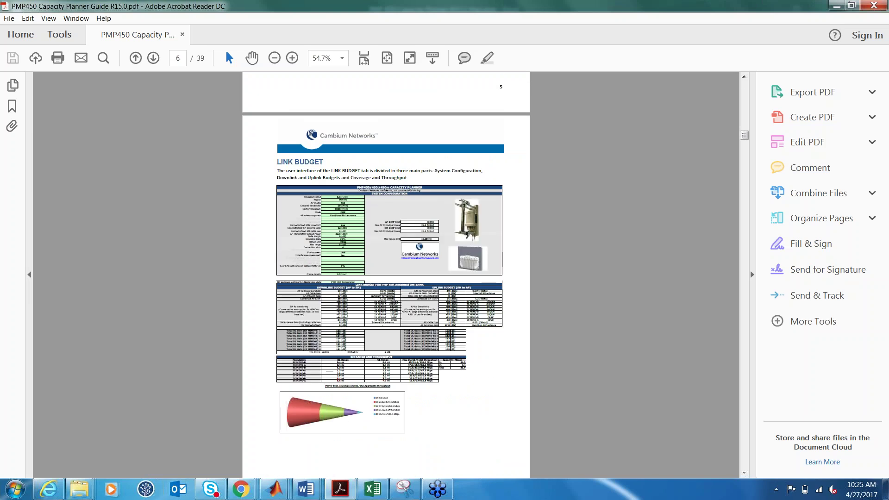
scroll(386, 275, "down", 15)
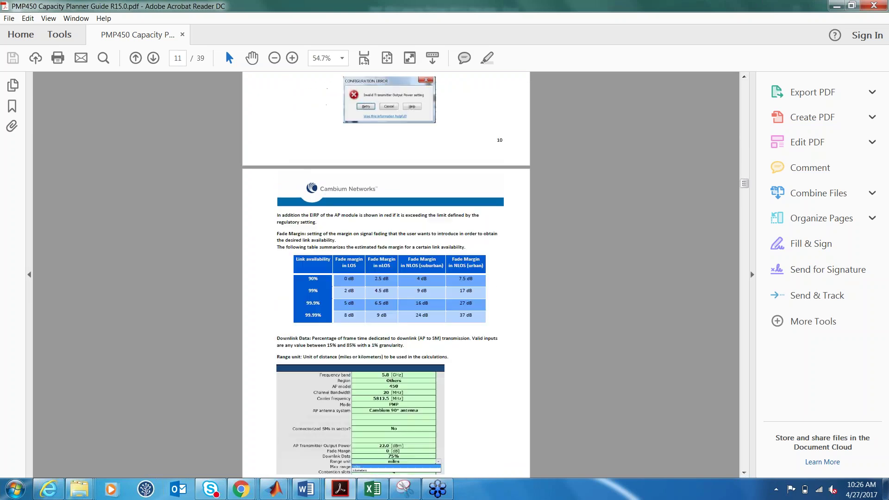
scroll(386, 274, "down", 18)
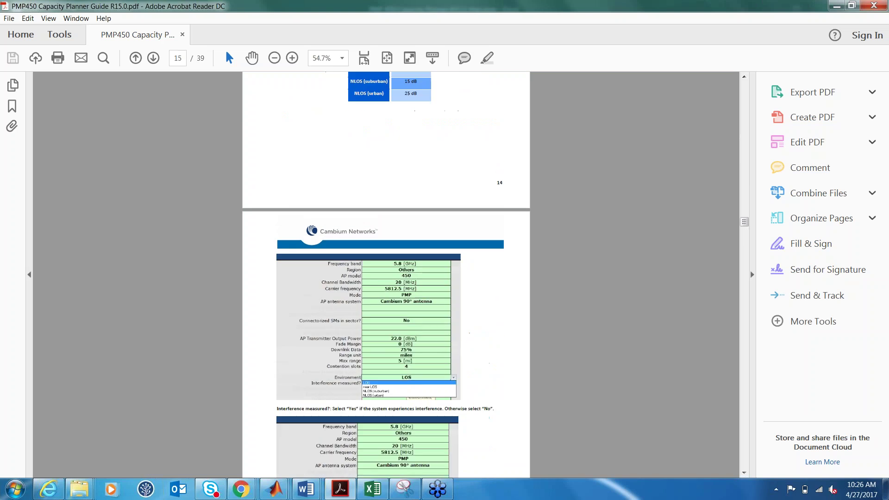
left_click(384, 493)
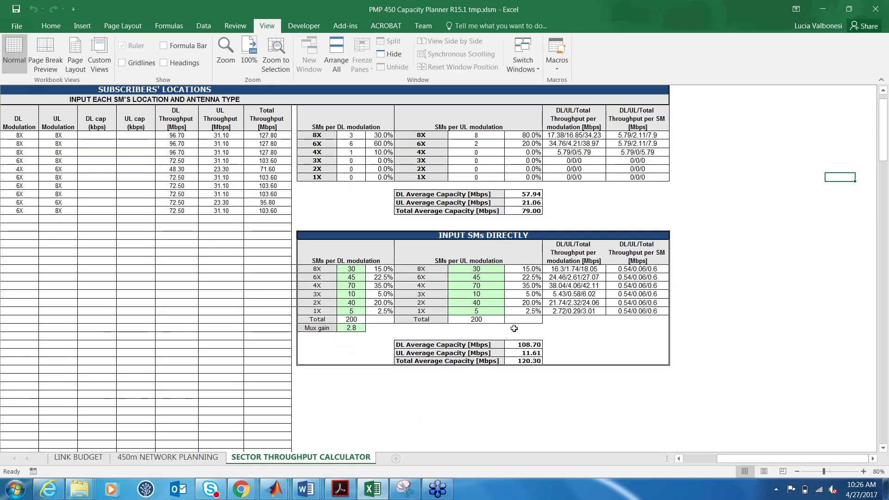